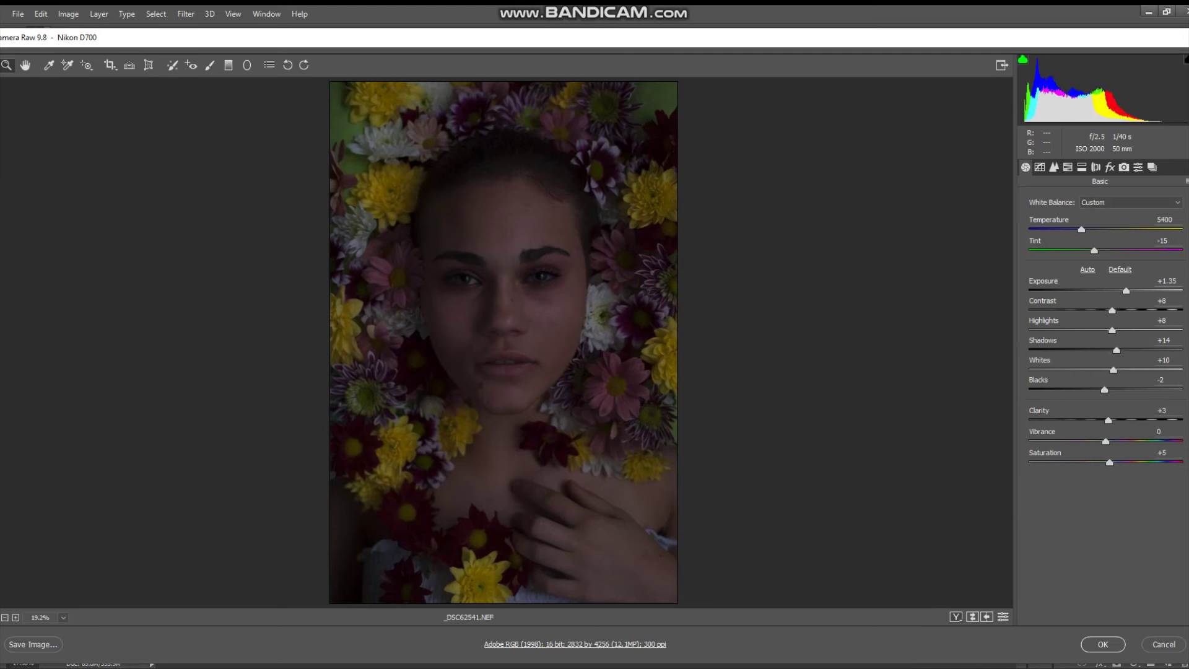
key("ctrl+z")
key("ctrl+z")
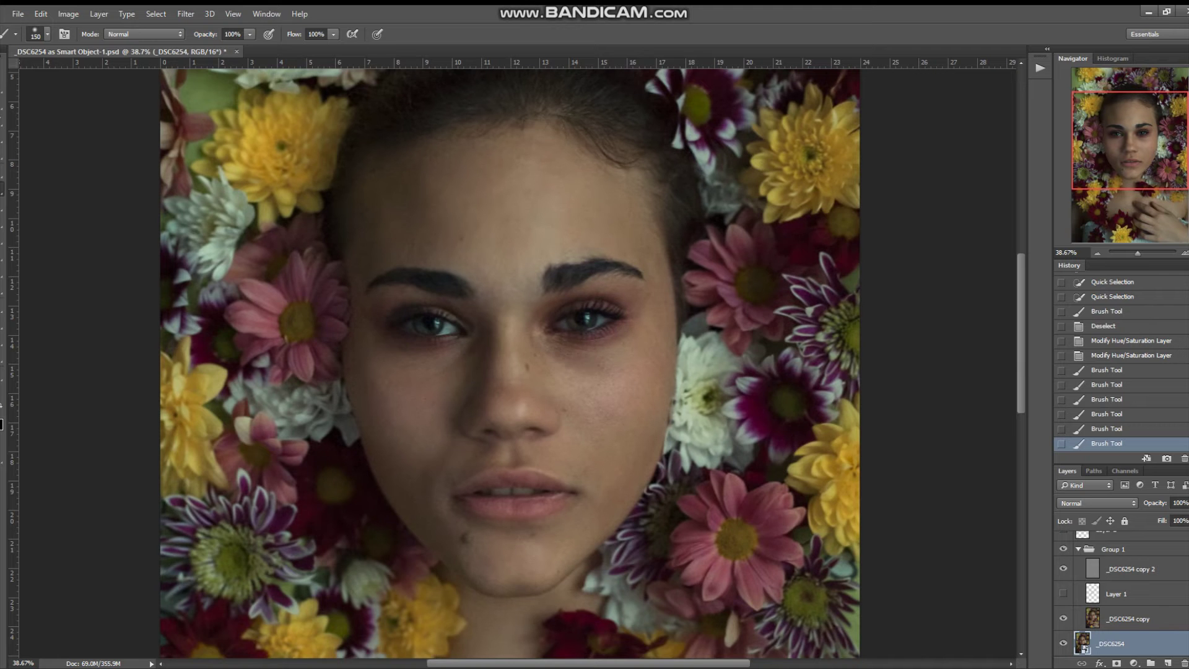
Step: Compare the Camera Raw brightening against the defaults, then fit the layered portrait in the window
key("ctrl+0")
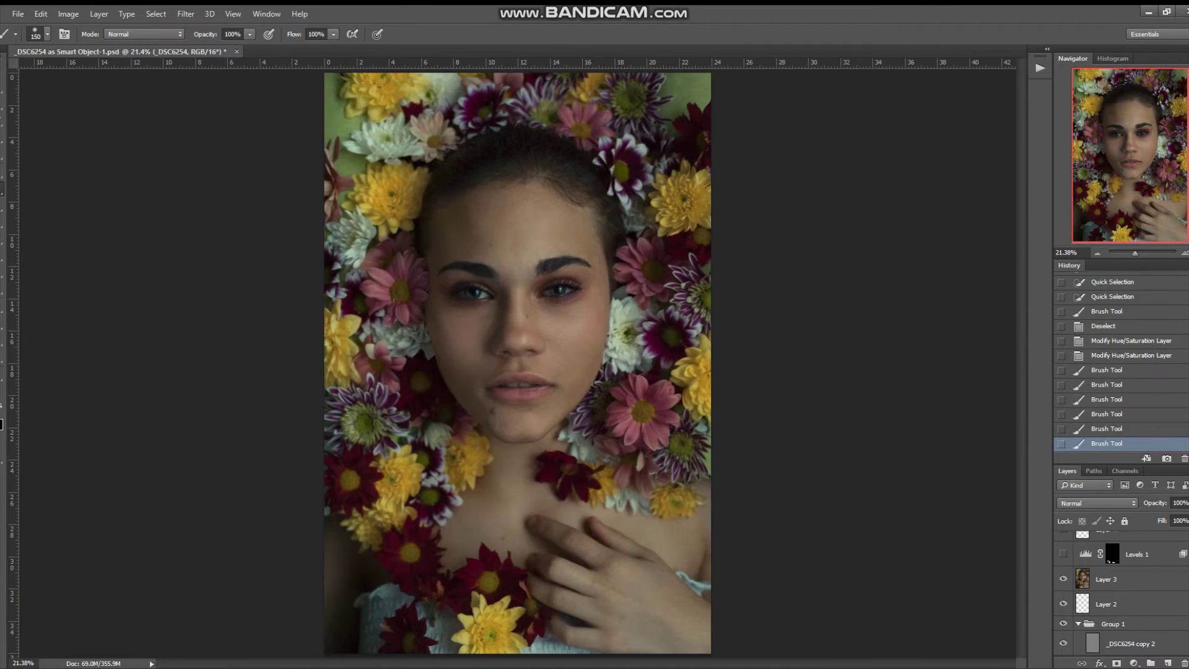
Step: Add Levels 2 and Hue/Saturation layers masked to the surrounding blossoms to deepen their colour
scroll(600, 205, "up", 2)
scroll(600, 205, "up", 1)
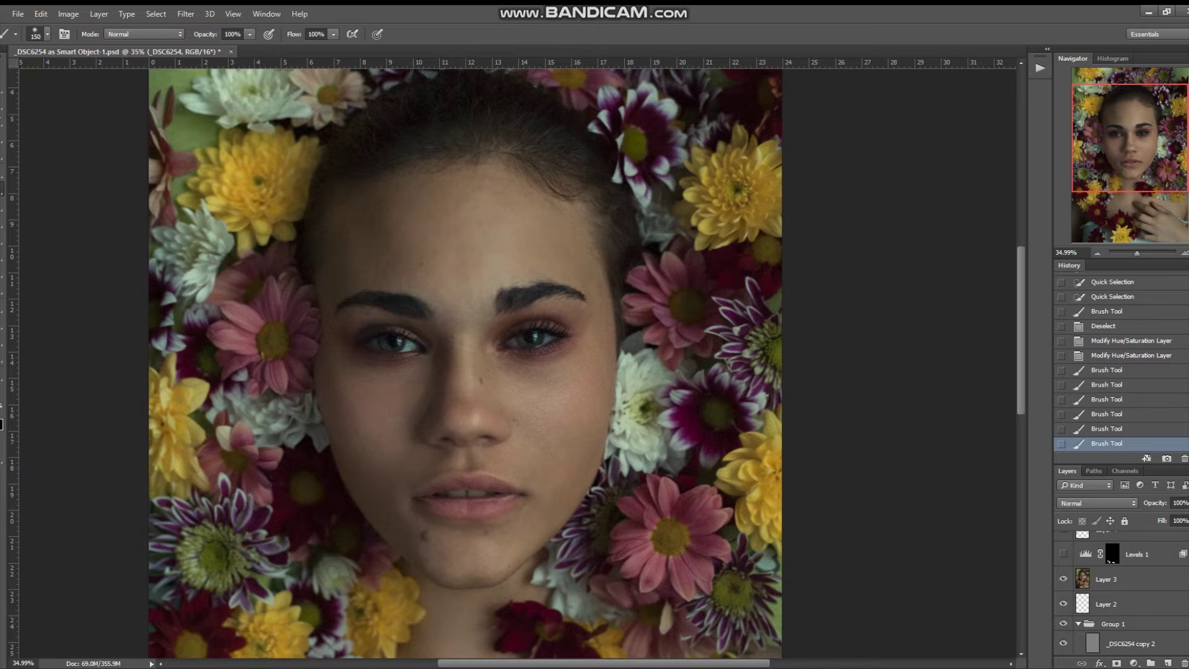
scroll(1121, 588, "up", 1)
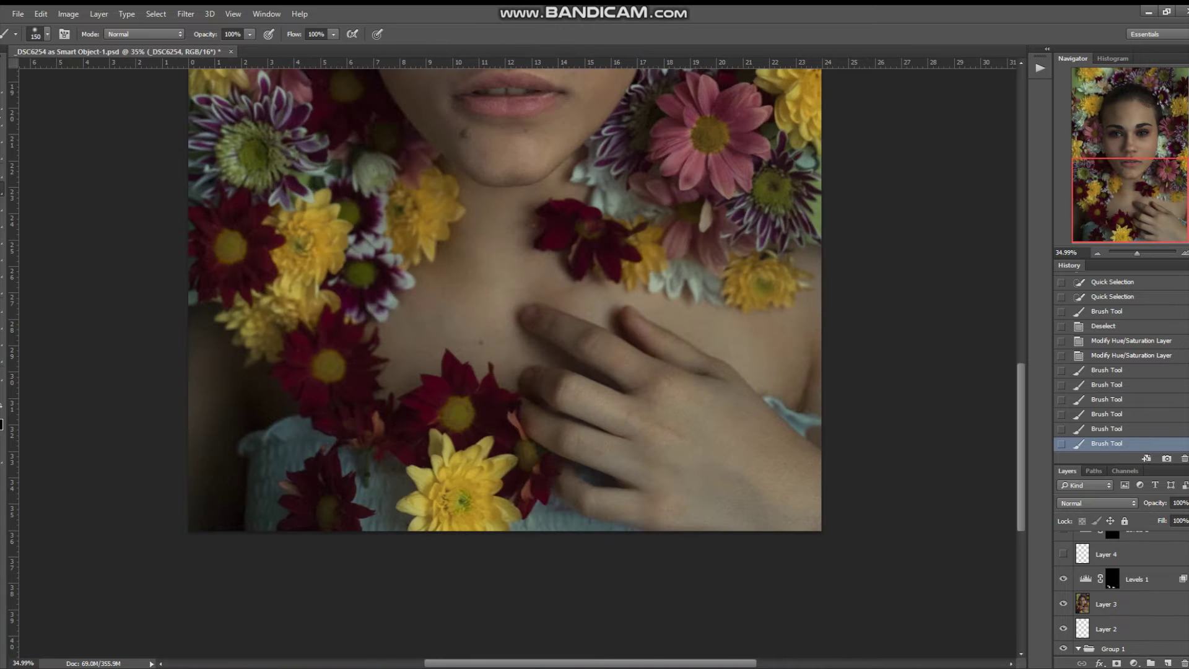
scroll(1064, 579, "up", 1)
scroll(505, 363, "up", 5)
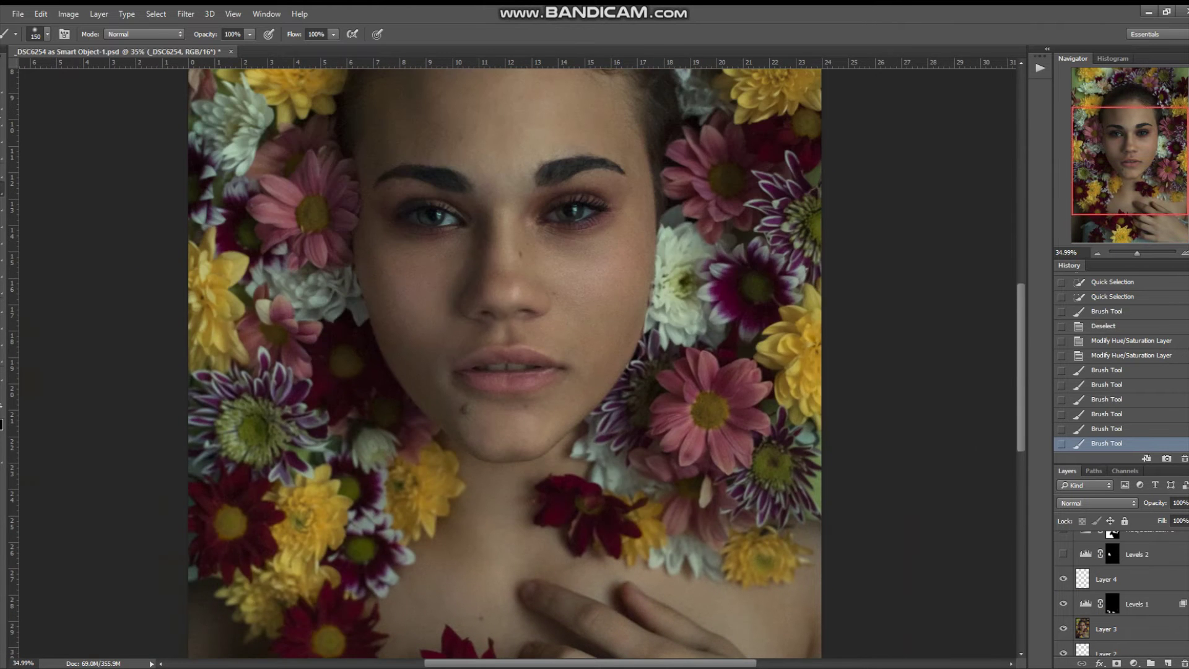
scroll(604, 158, "up", 5)
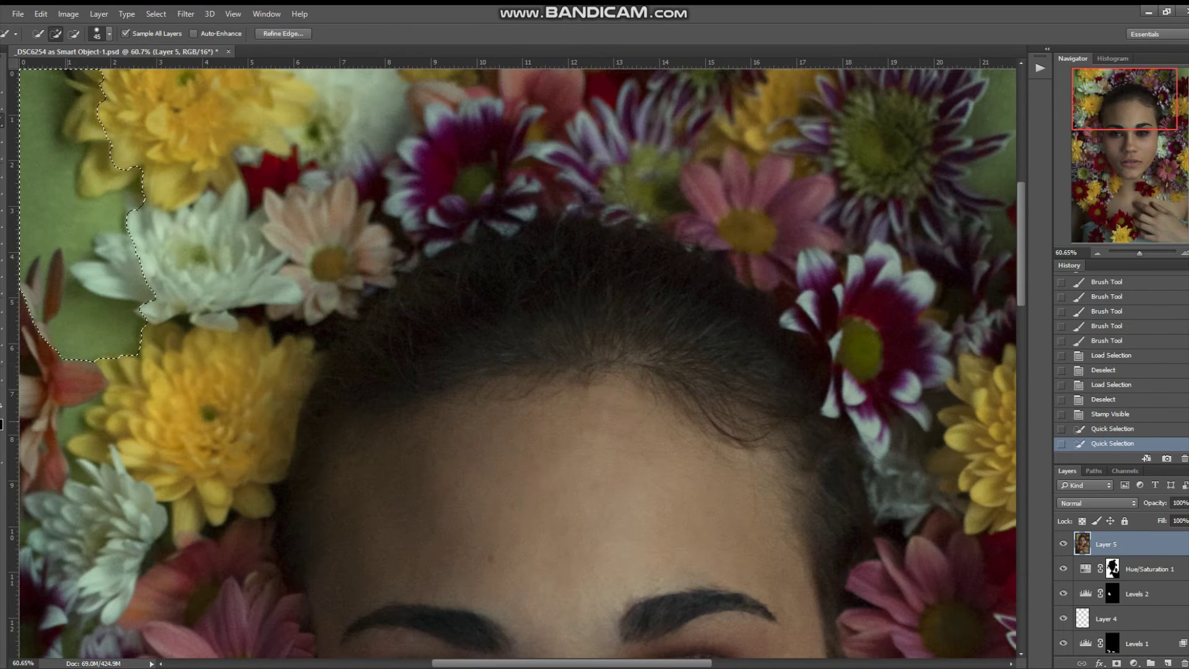
Step: Quick-select the green background gaps along the left edge of Layer 5
left_click_drag(112, 372, 74, 476)
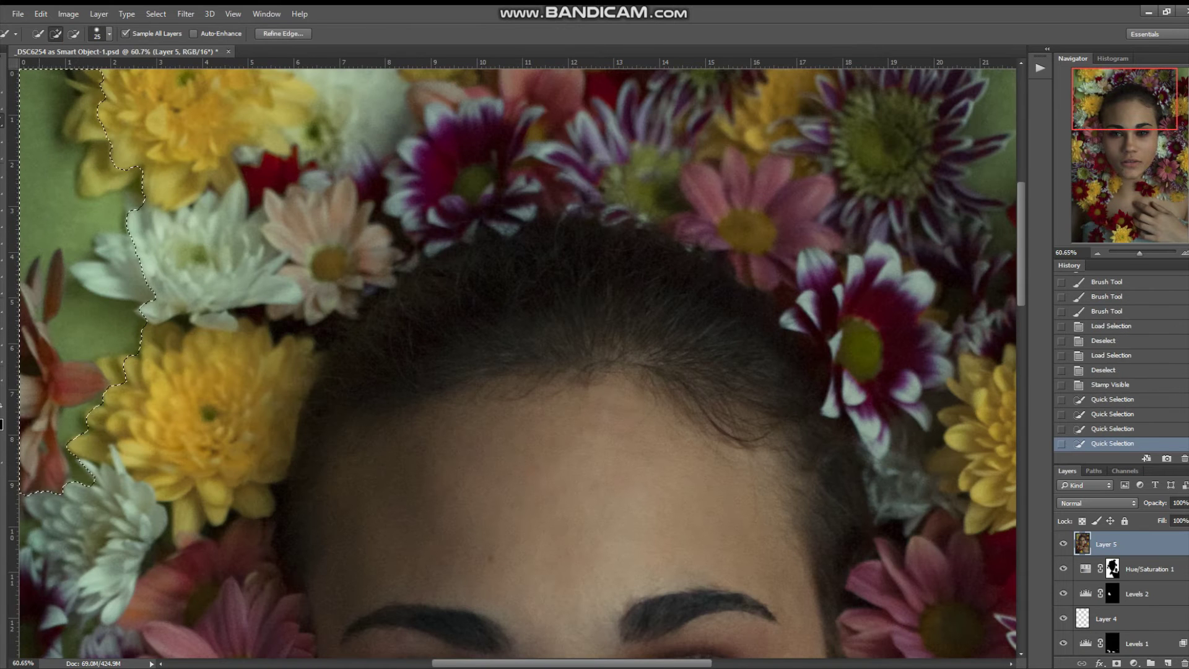
key("bracketleft")
key("bracketleft")
left_click_drag(52, 254, 46, 310)
scroll(514, 359, "up", 2)
key("bracketleft")
key("bracketleft")
key("bracketleft")
left_click_drag(56, 155, 53, 236)
left_click_drag(118, 297, 92, 354)
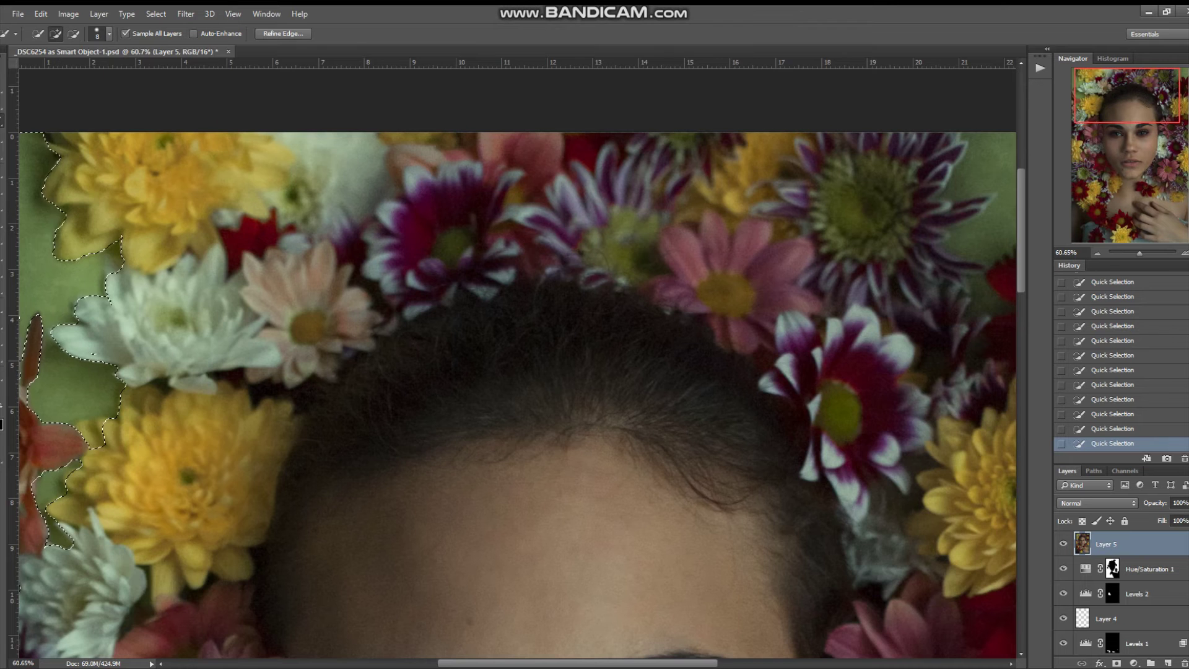
scroll(514, 359, "up", 2)
scroll(513, 359, "right", 10)
scroll(513, 359, "up", 3)
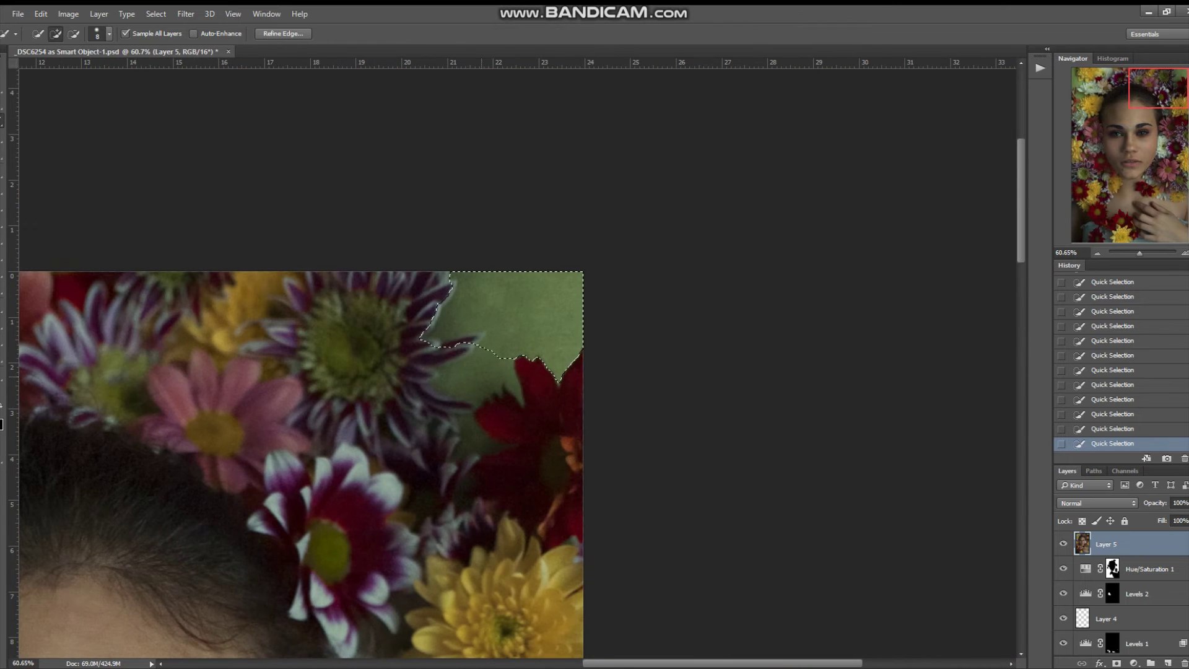
Step: Add the top-right green corner to the selection, keeping the flower petals out
left_click_drag(526, 397, 533, 520)
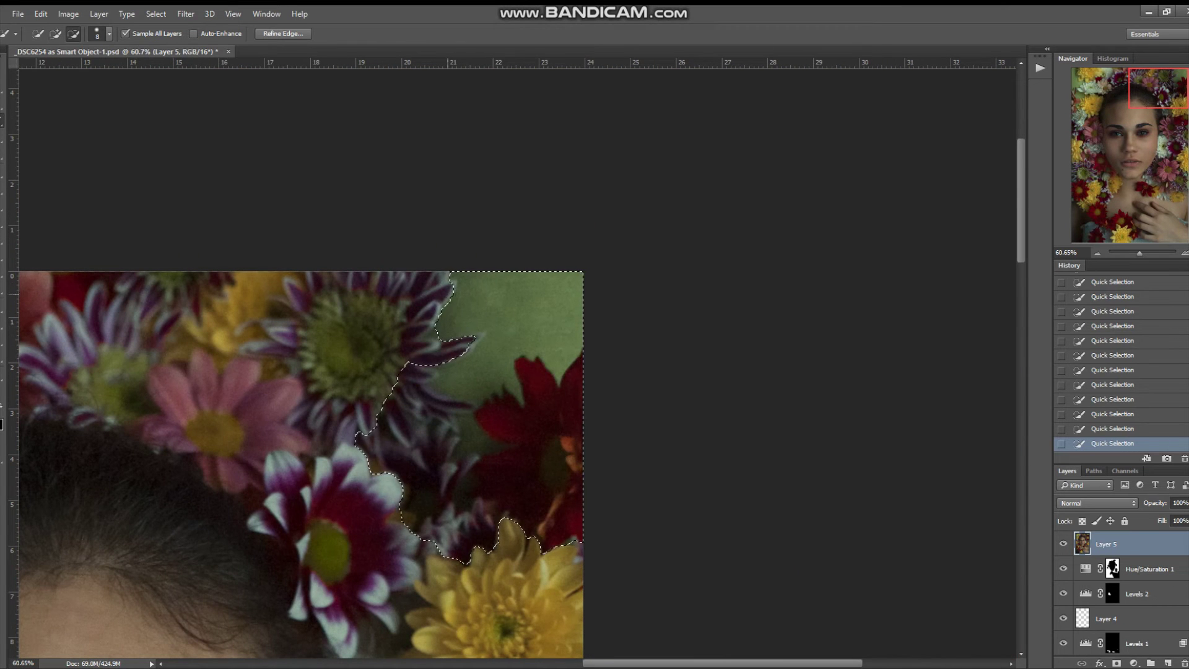
left_click(480, 335)
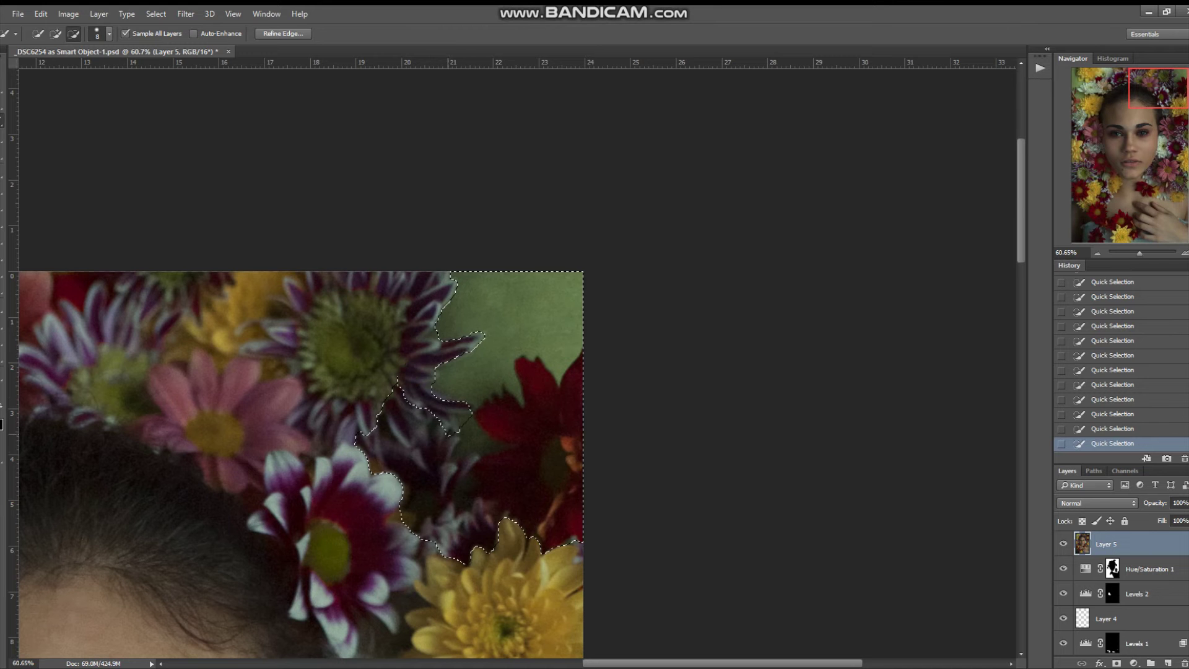
left_click(480, 437)
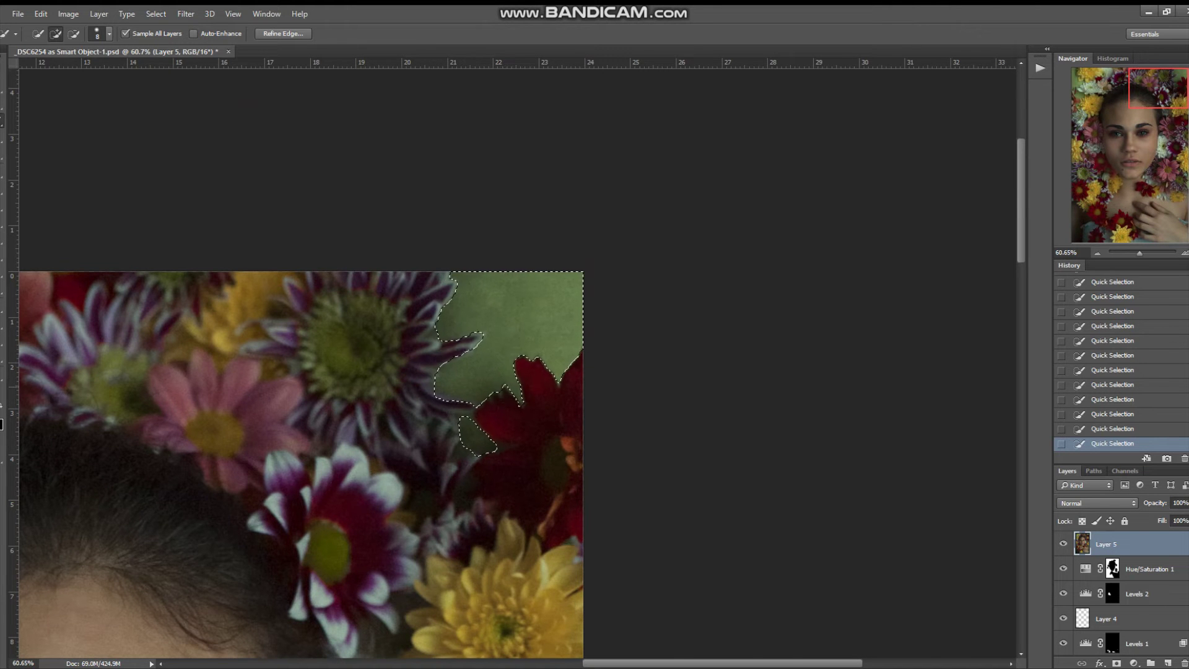
key("ctrl+0")
Step: Group the earlier layers into Group 2 and delete the selected green background
key("ctrl+g")
key("Delete")
key("ctrl+d")
key("ctrl+1")
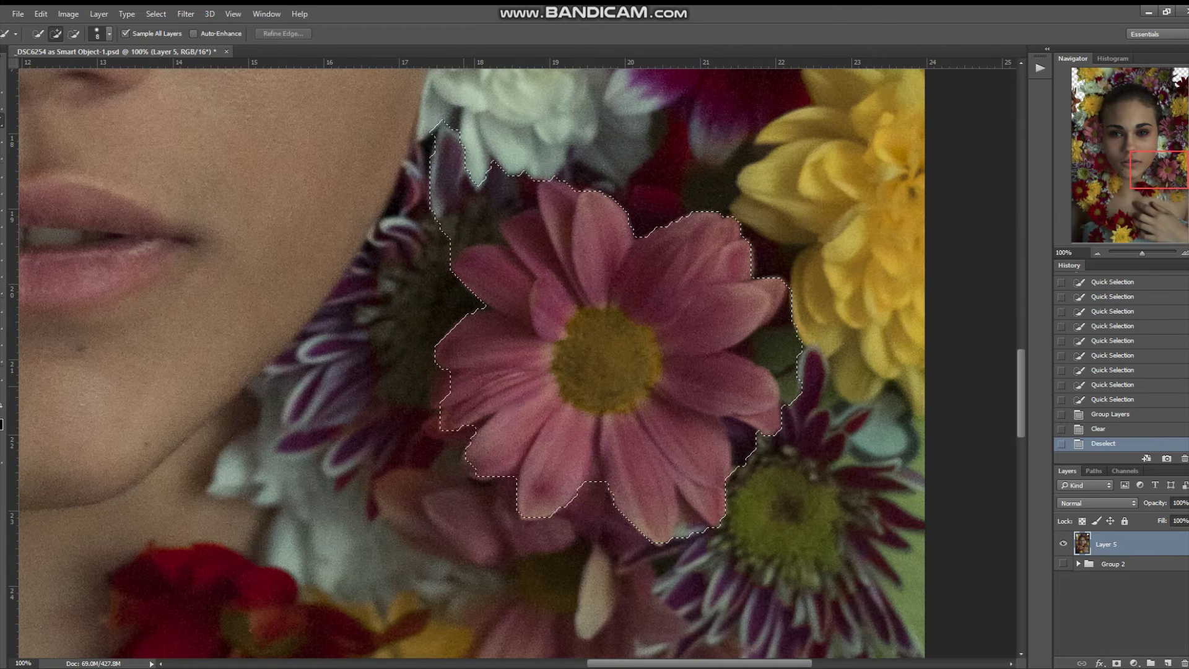
Step: Quick-select the pink daisy to the right of the chin, trimming the extra upper lobe
left_click_drag(431, 342, 431, 342)
mouse_move(495, 179)
left_mouse_down("alt")
mouse_move(520, 185)
mouse_move(520, 235)
left_mouse_up("alt")
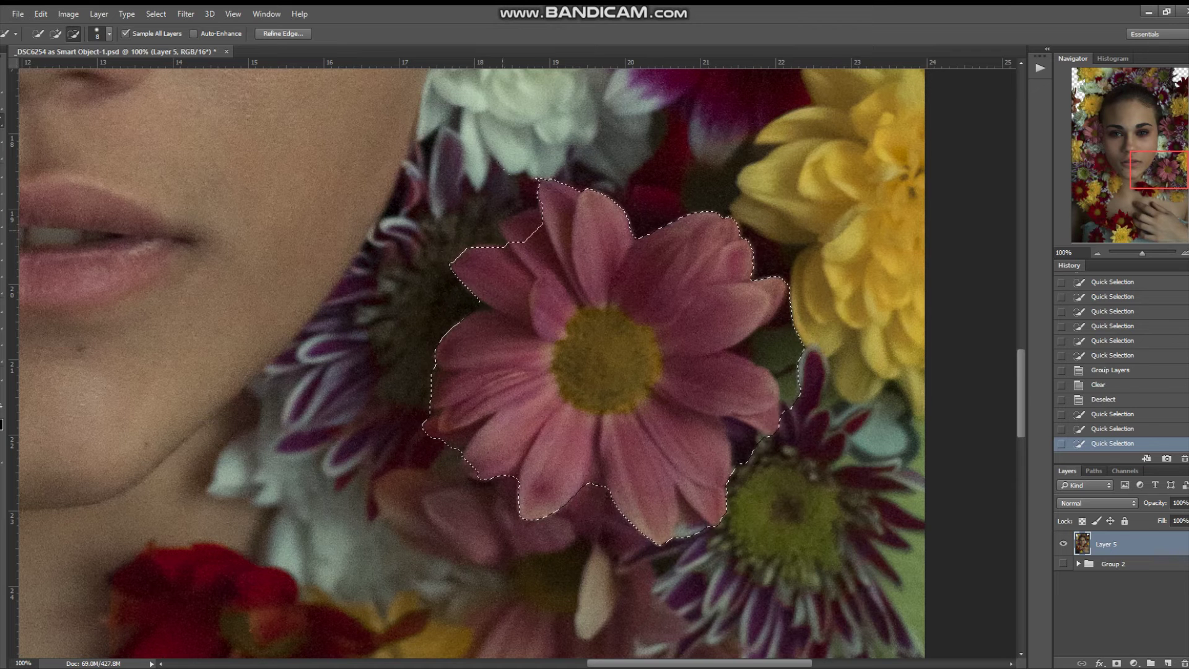
left_click_drag(793, 347, 743, 483, "alt")
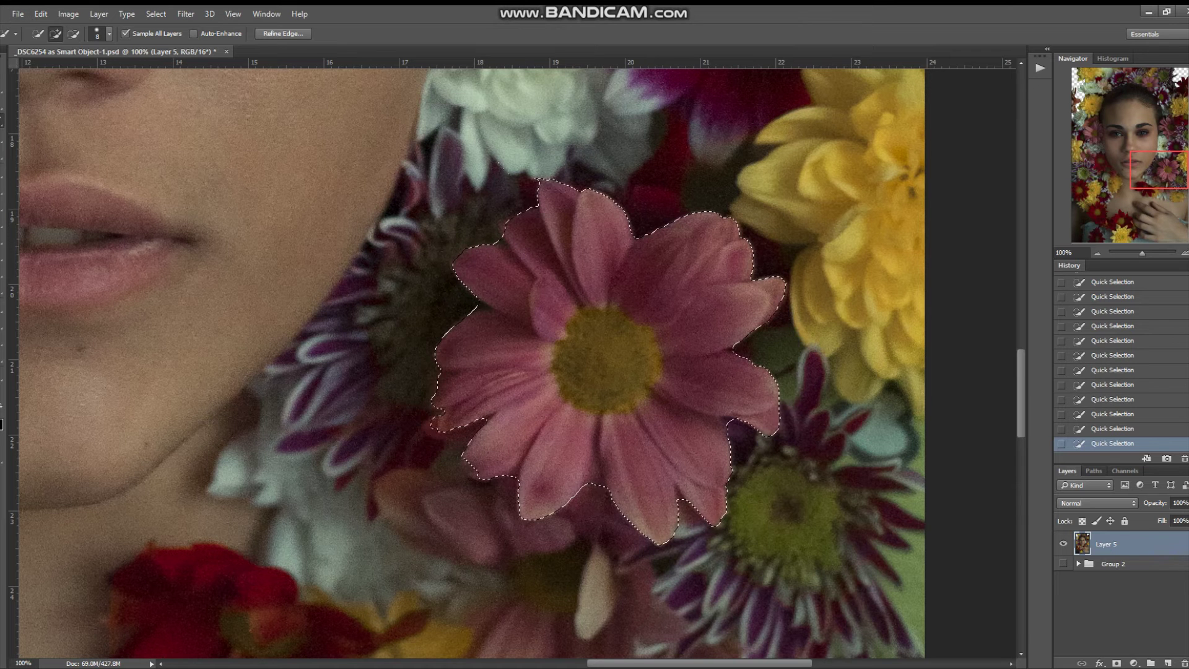
key("ctrl+0")
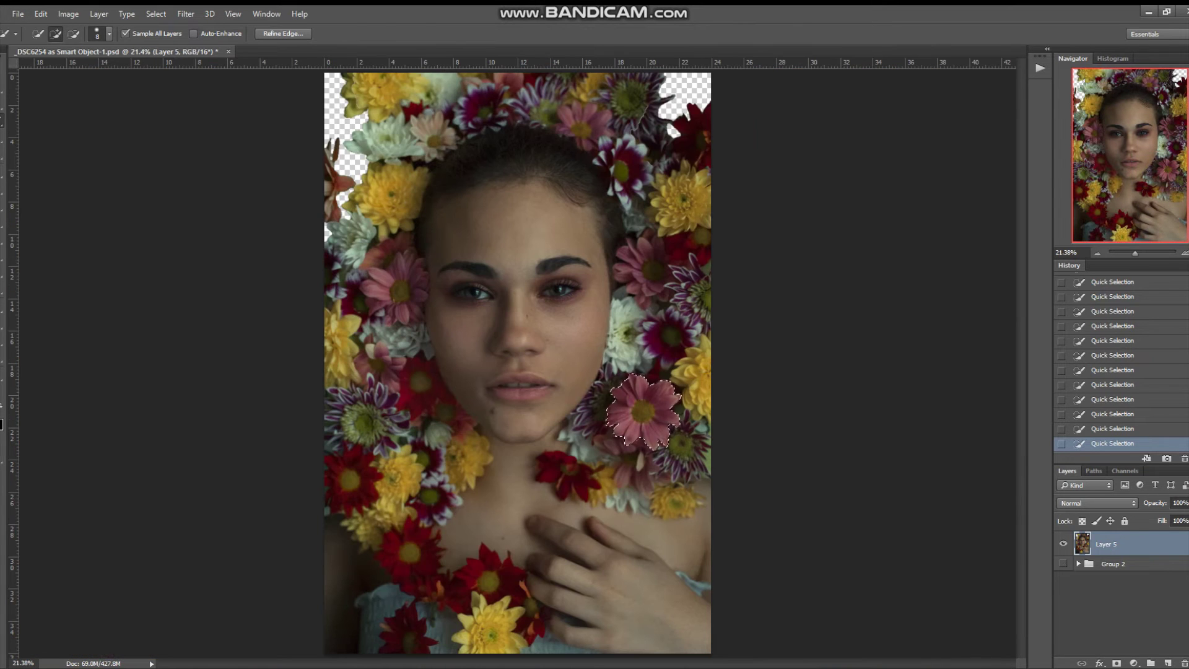
Step: Copy the daisy onto Layer 6 and move it to the upper-left corner
key("ctrl+j")
key("v")
left_click_drag(644, 412, 348, 124)
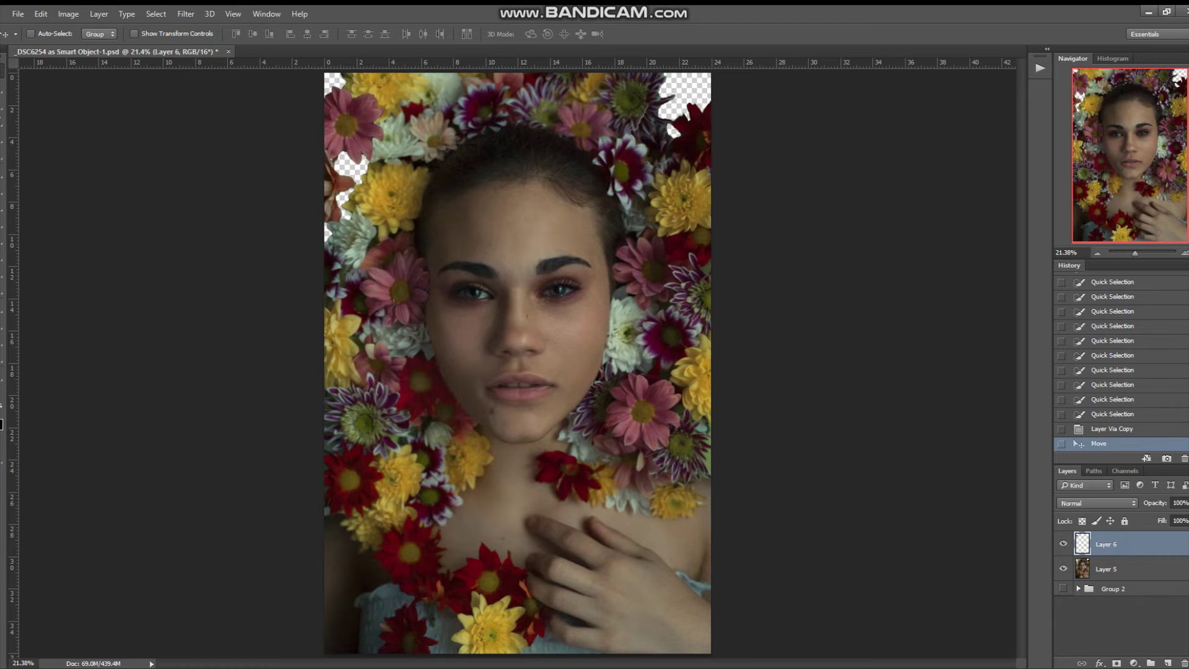
Step: Place Layer 5 above Layer 6 and duplicate the daisy patch into each edge gap, including the left edge
left_click_drag(1106, 569, 1106, 536)
mouse_move(353, 111)
left_mouse_down()
mouse_move(681, 103)
mouse_move(359, 117)
left_mouse_up()
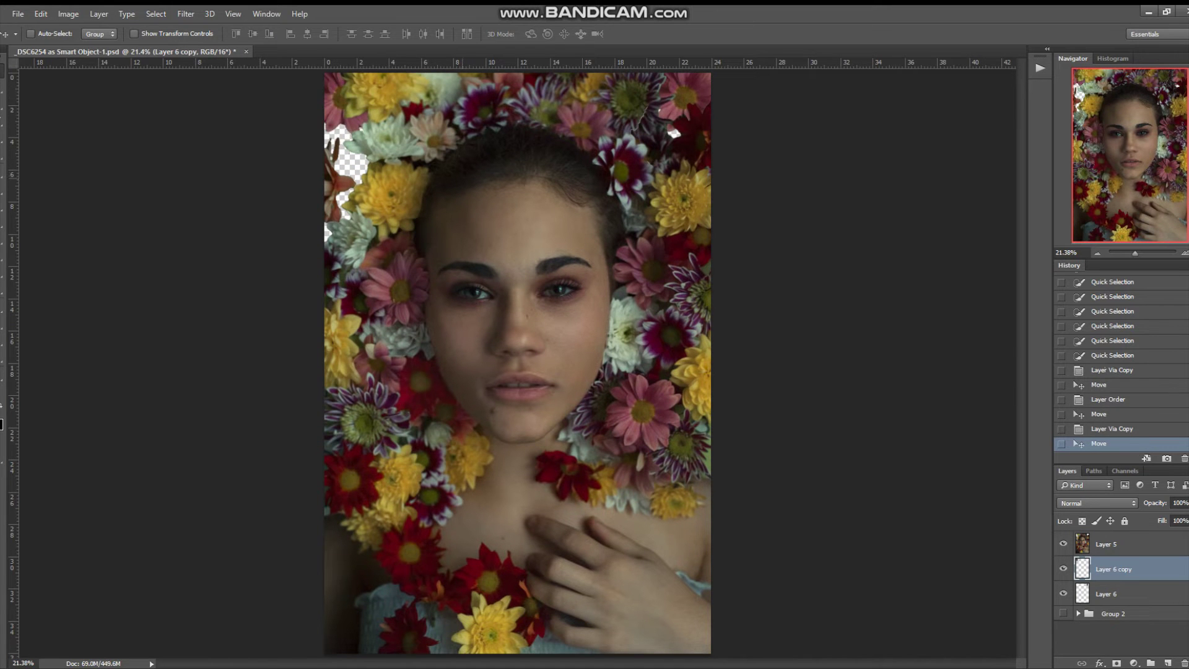
key("ctrl+j")
mouse_move(356, 125)
left_mouse_down()
mouse_move(356, 186)
mouse_move(678, 114)
mouse_move(660, 111)
left_mouse_up()
key("ctrl+j")
key("ctrl+j")
key("ctrl+j")
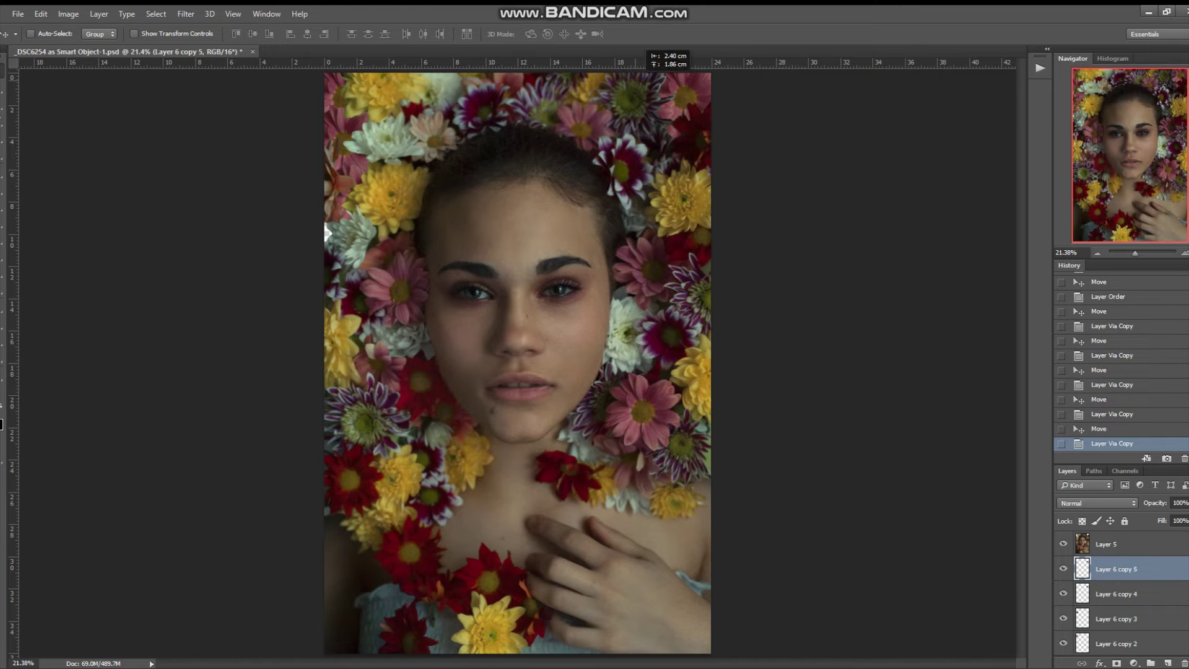
key("ctrl+j")
left_click_drag(327, 232, 362, 223)
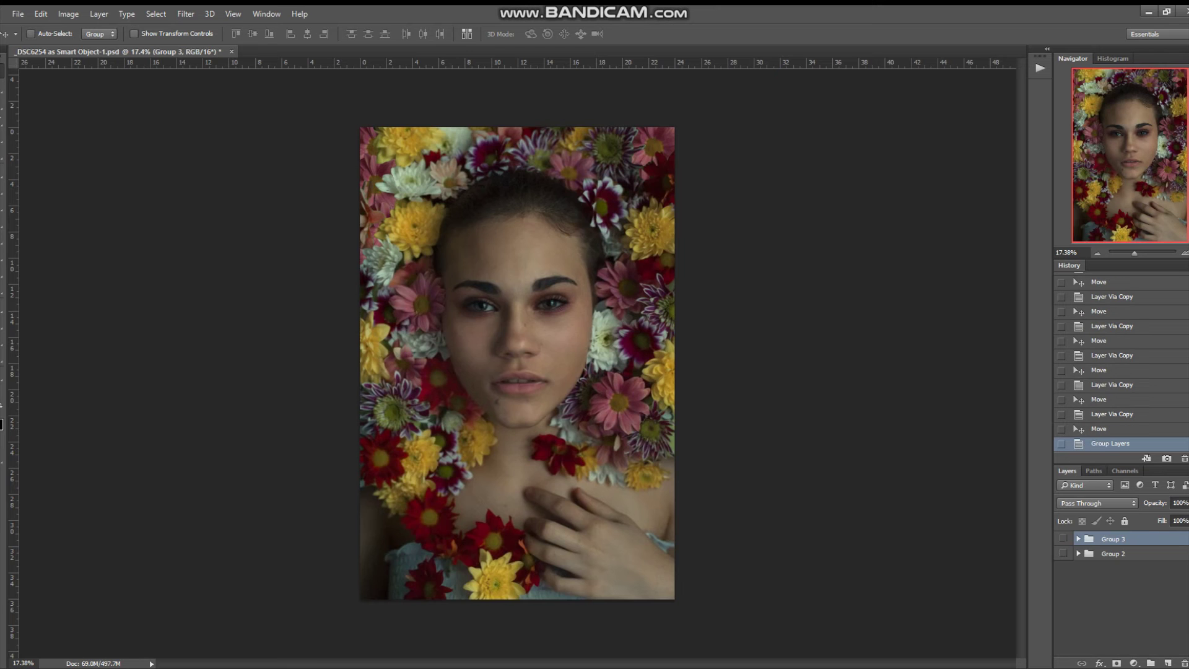
Step: Paint Group 3's mask to hide the patch edges, then toggle the group to compare before and after
scroll(330, 68, "up", 5)
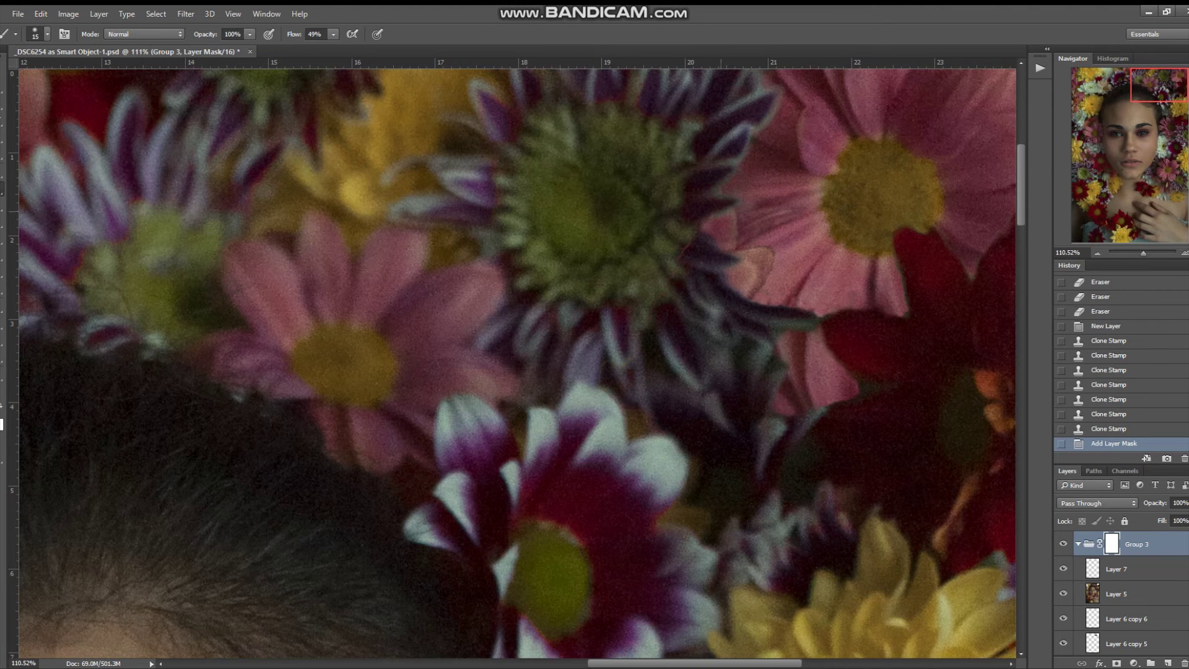
left_click_drag(805, 359, 836, 384)
key("ctrl+2")
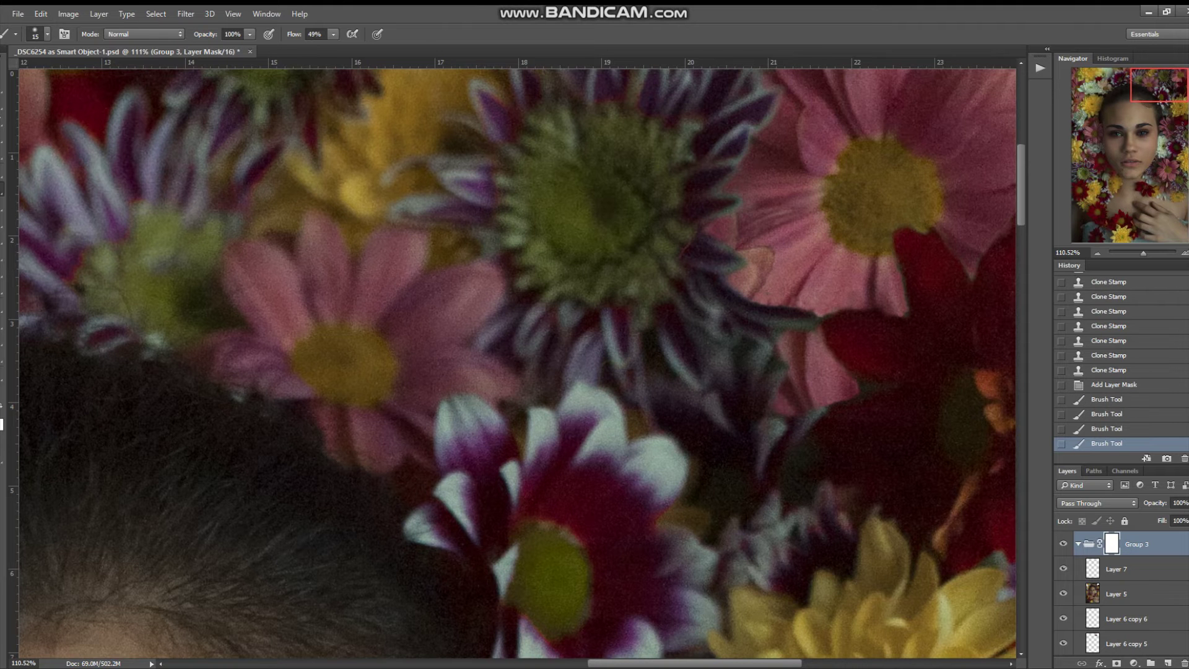
left_click(1063, 544)
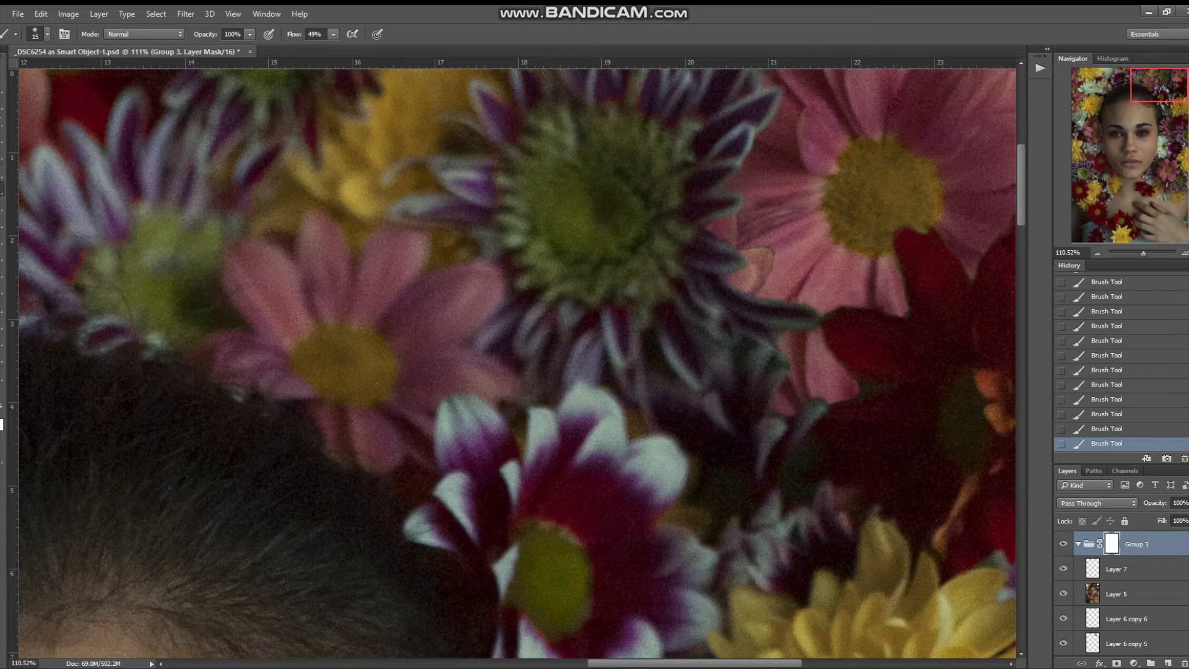
key("ctrl+0")
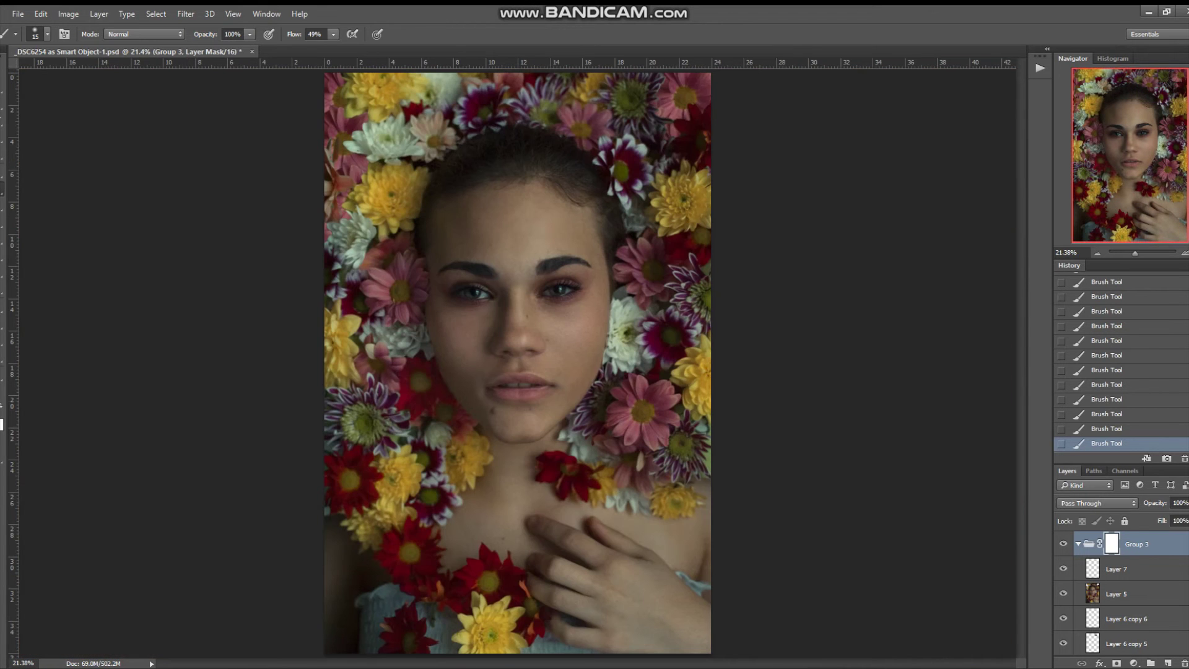
Step: Erase patch edges beside the head and paint hairline shading on Layers 7 and 8
scroll(496, 186, "up", 5)
left_click(4, 238)
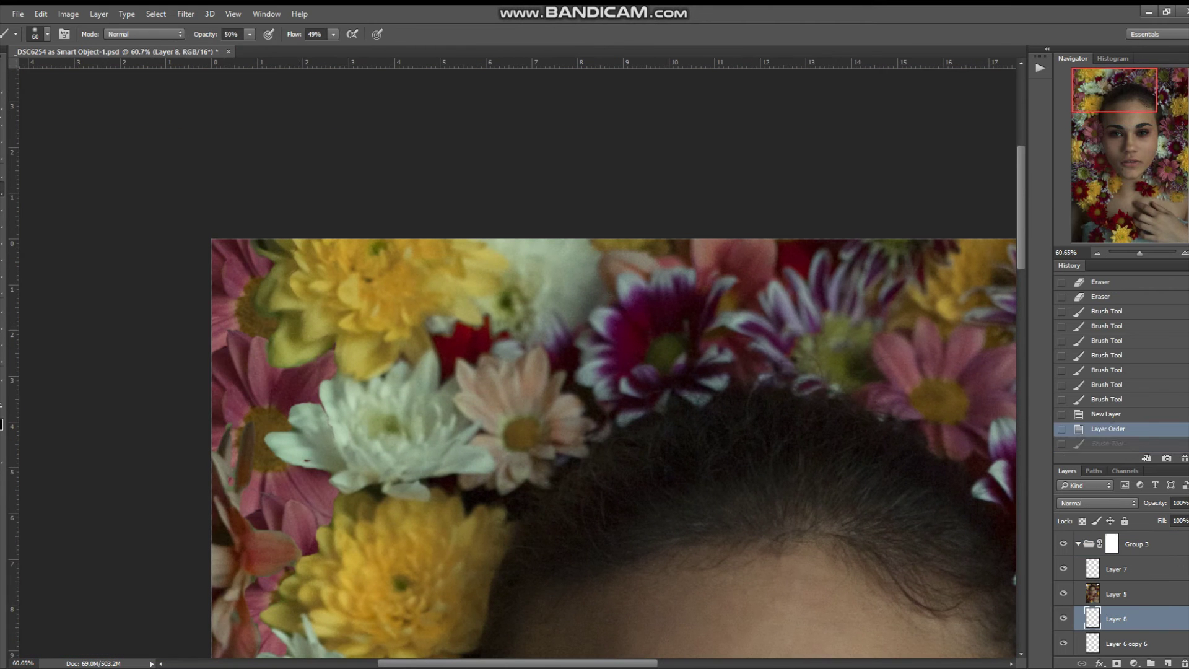
mouse_move(311, 353)
left_mouse_down()
mouse_move(337, 377)
mouse_move(254, 372)
left_mouse_up()
left_click_drag(718, 383, 134, 384)
left_click_drag(565, 307, 581, 331)
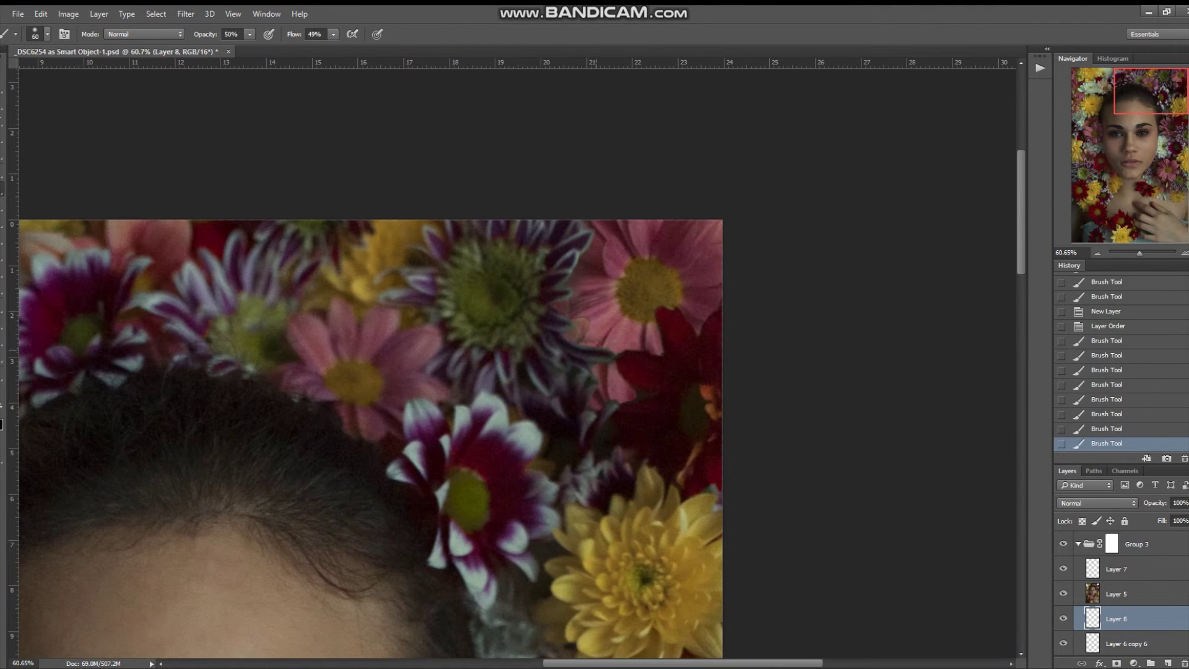
key("alt+bracketright")
key("alt+bracketright")
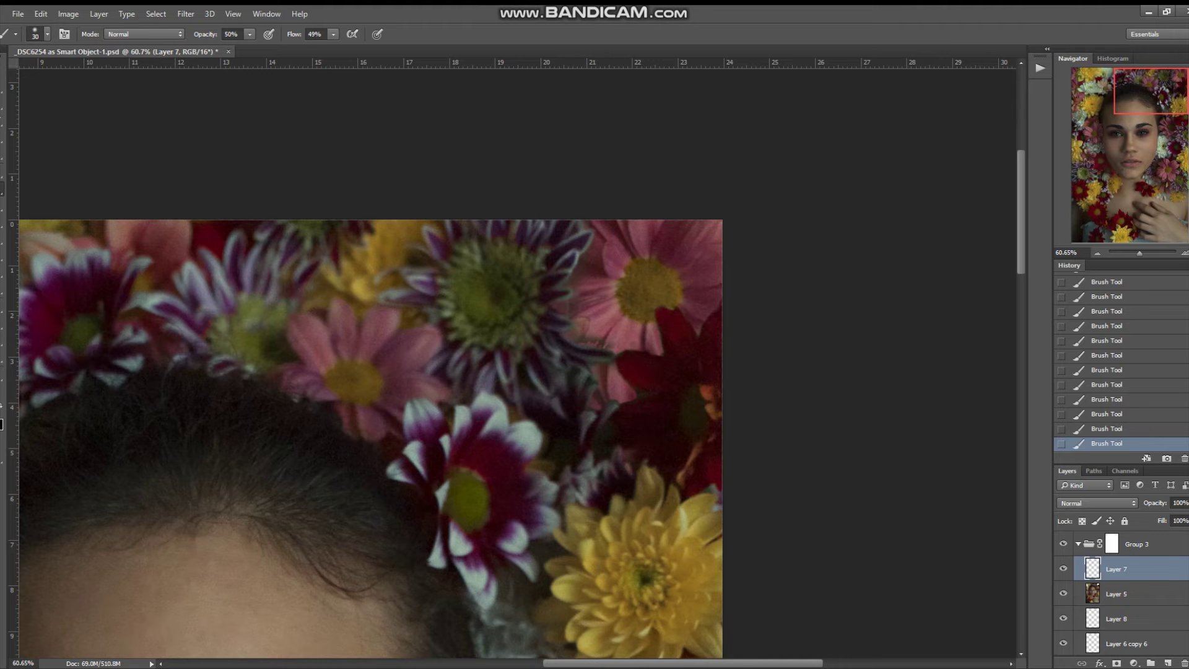
key("alt+bracketleft")
key("alt+bracketleft")
key("alt+bracketright")
key("alt+bracketright")
key("ctrl+0")
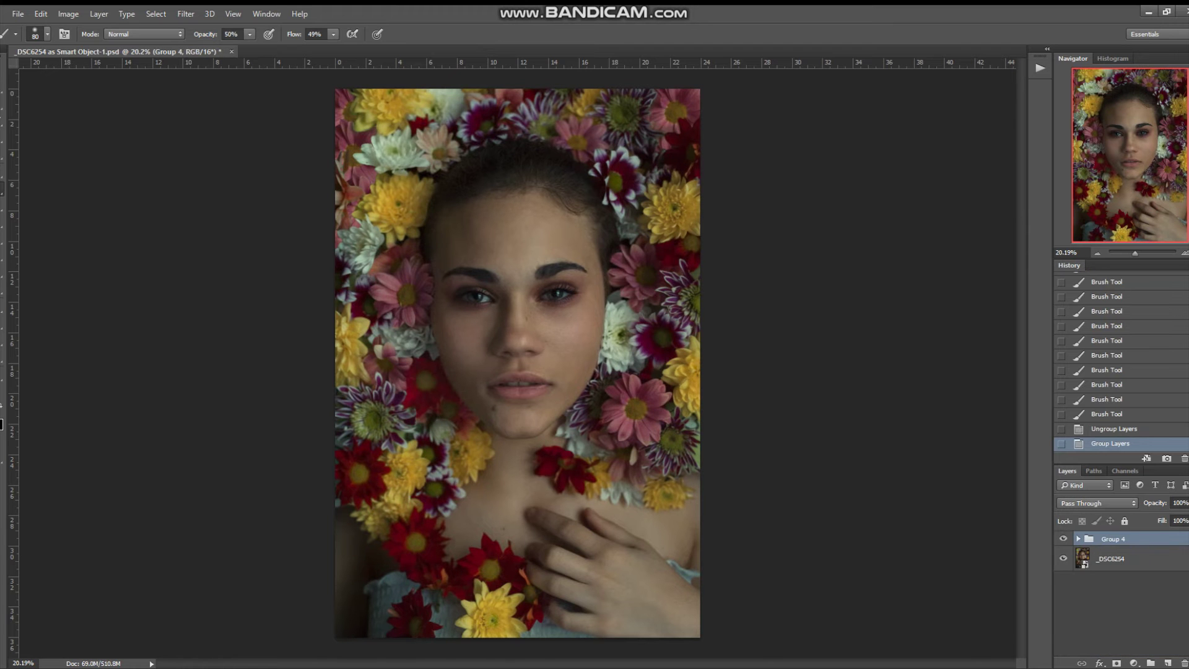
Step: Quick-select the neck and chest skin, including the left side of the neck
key("w")
left_click_drag(527, 496, 557, 458)
left_click_drag(607, 496, 688, 557)
mouse_move(470, 508)
left_mouse_down()
mouse_move(452, 545)
mouse_move(514, 613)
left_mouse_up()
left_click_drag(471, 446, 458, 495)
scroll(510, 435, "up", 5)
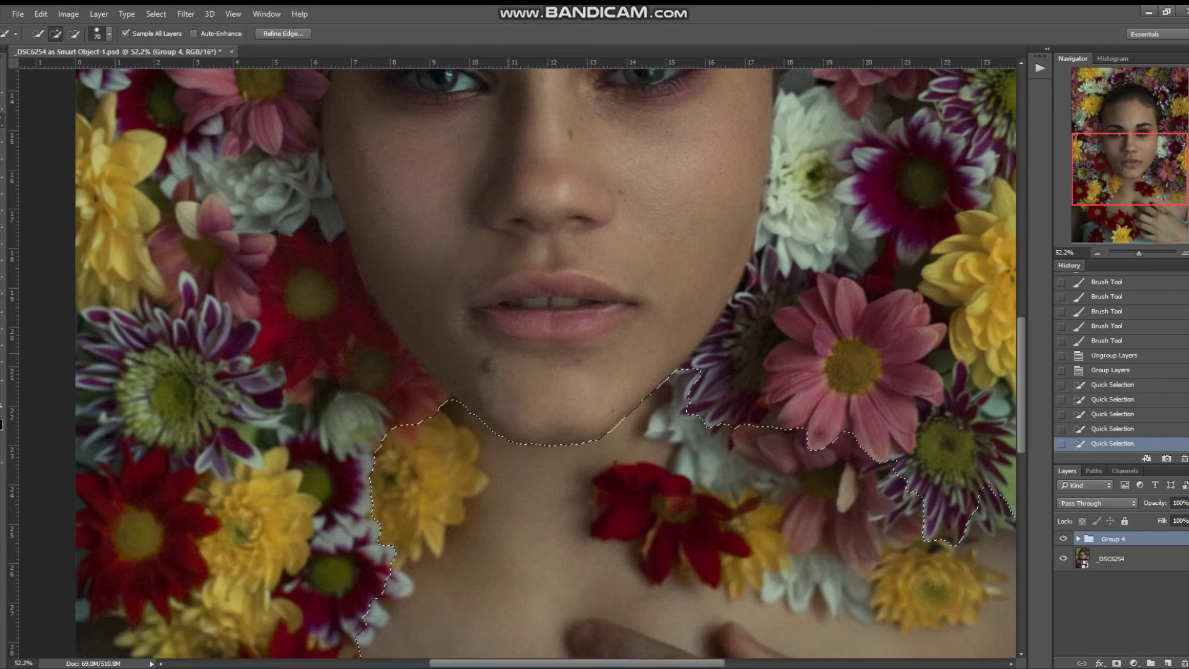
Step: Subtract the yellow and red flowers and the blue cloth from the skin selection
left_click_drag(462, 437, 443, 451)
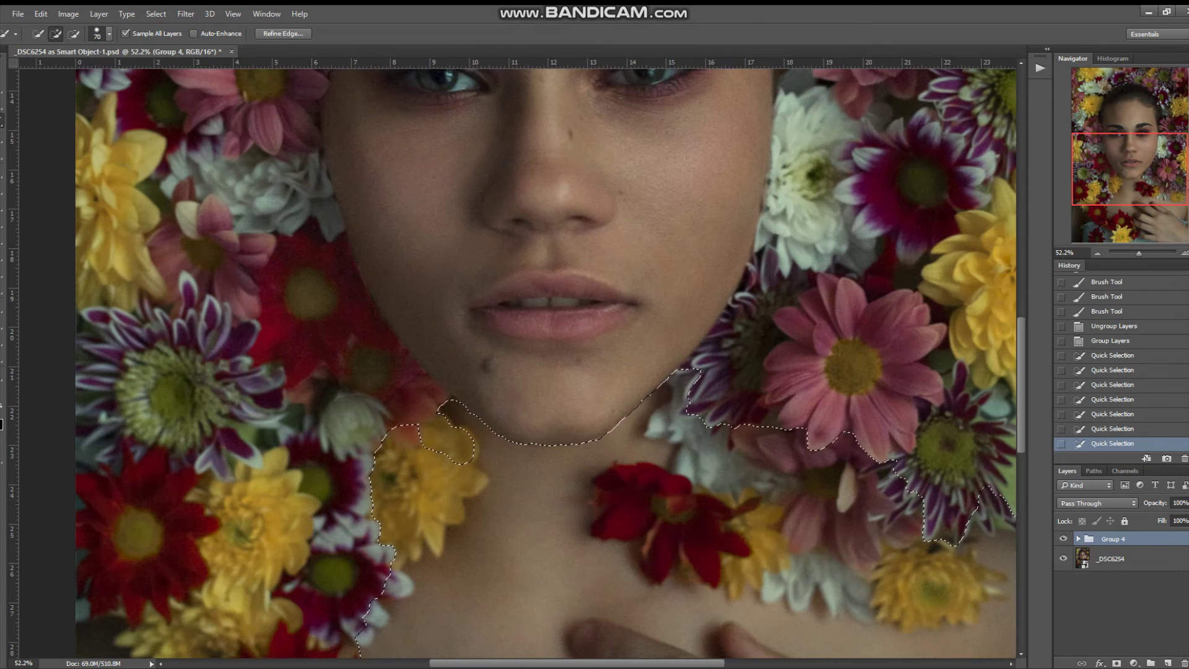
left_click_drag(443, 415, 483, 471)
key("bracketleft")
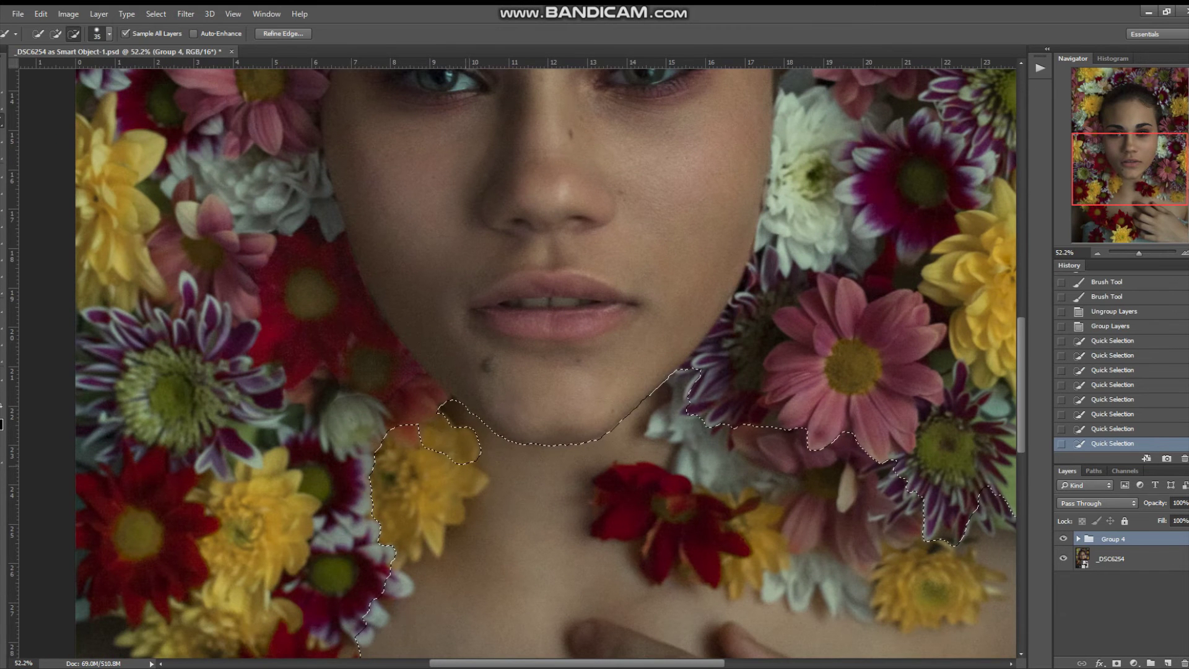
left_click_drag(558, 495, 592, 313)
left_click_drag(594, 433, 579, 310)
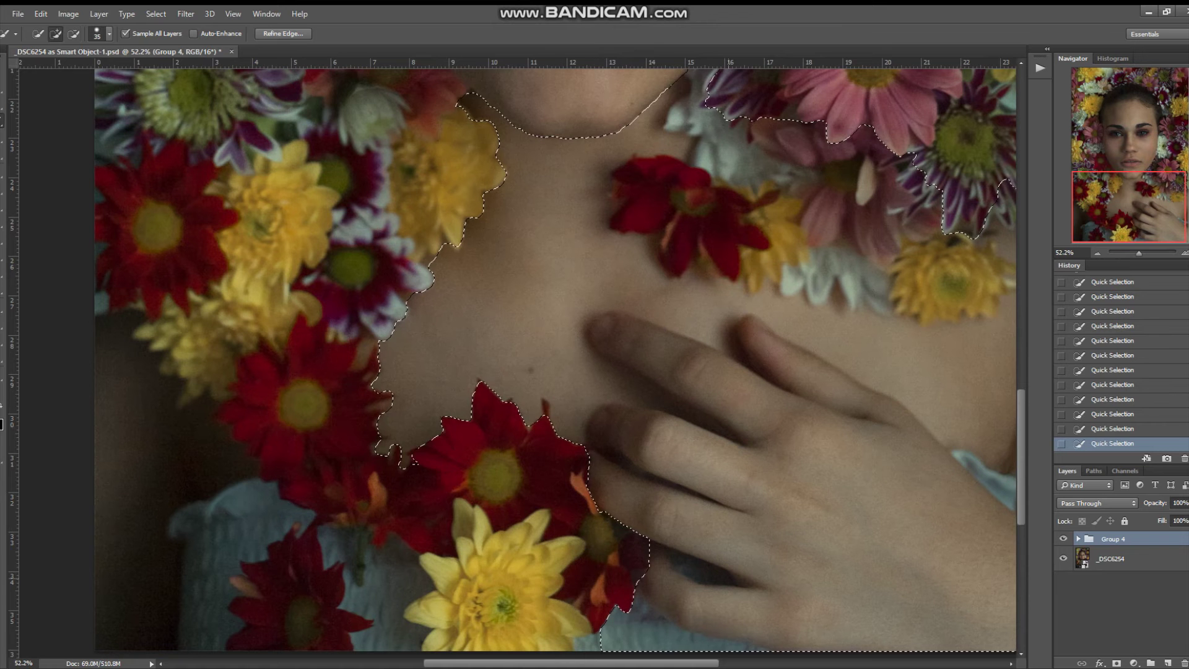
mouse_move(620, 470)
left_mouse_down()
mouse_move(610, 409)
mouse_move(529, 331)
left_mouse_up()
left_click(595, 489, "alt")
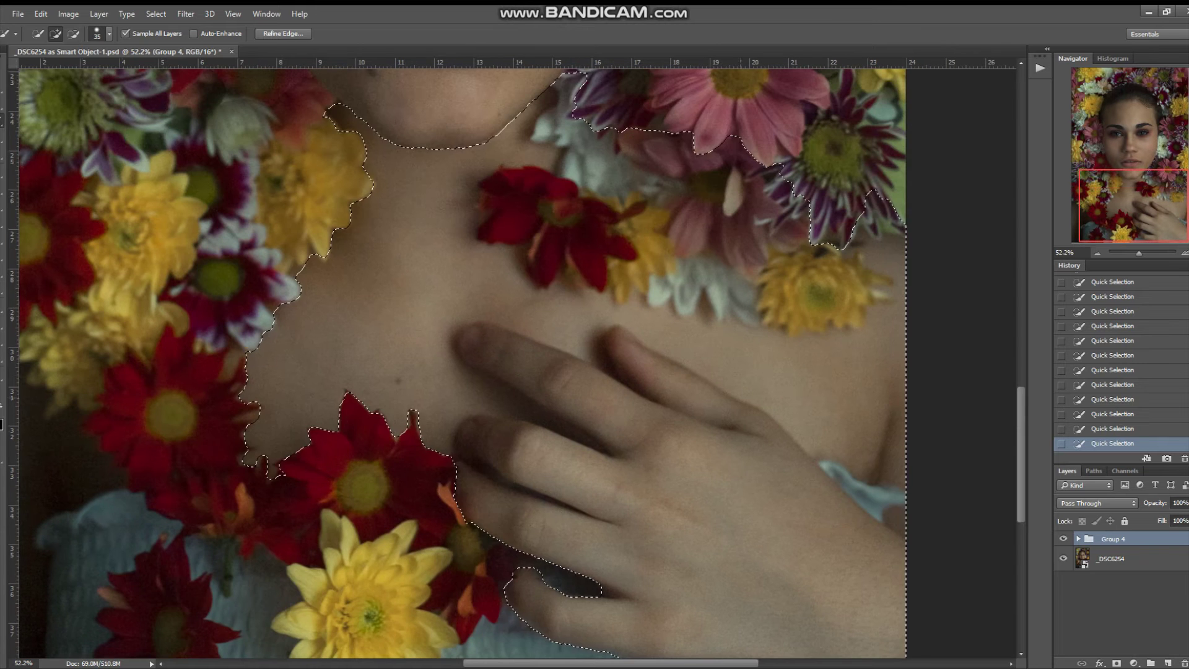
left_click_drag(557, 310, 516, 458)
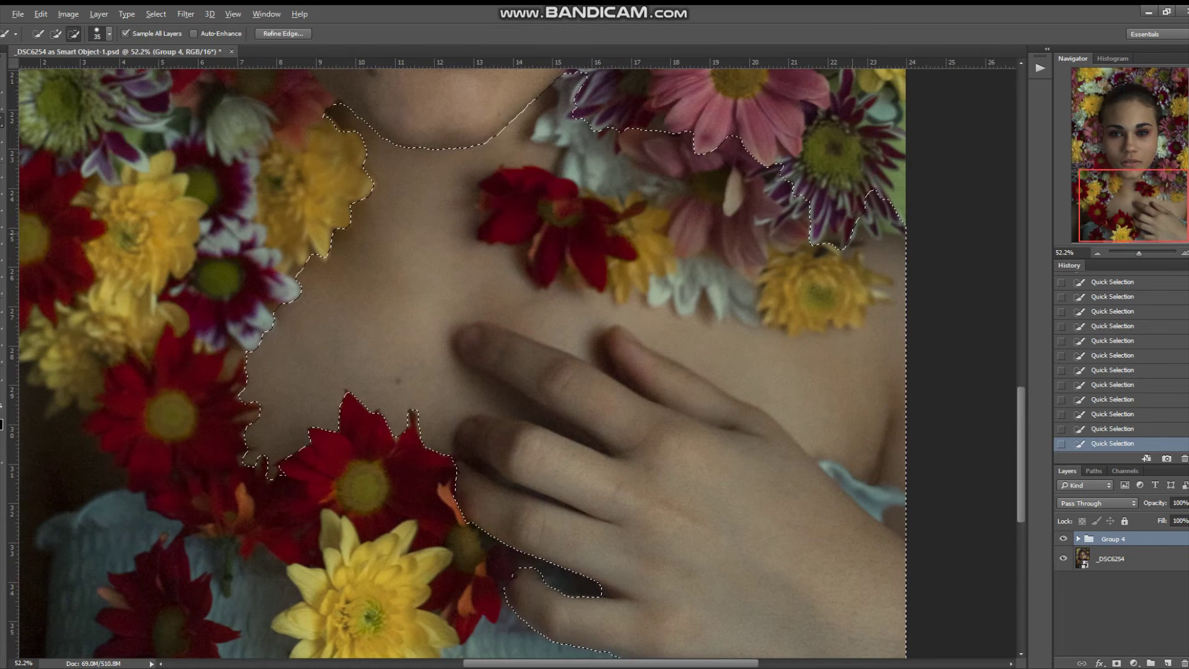
left_click(805, 282, "alt")
left_click_drag(545, 211, 650, 267)
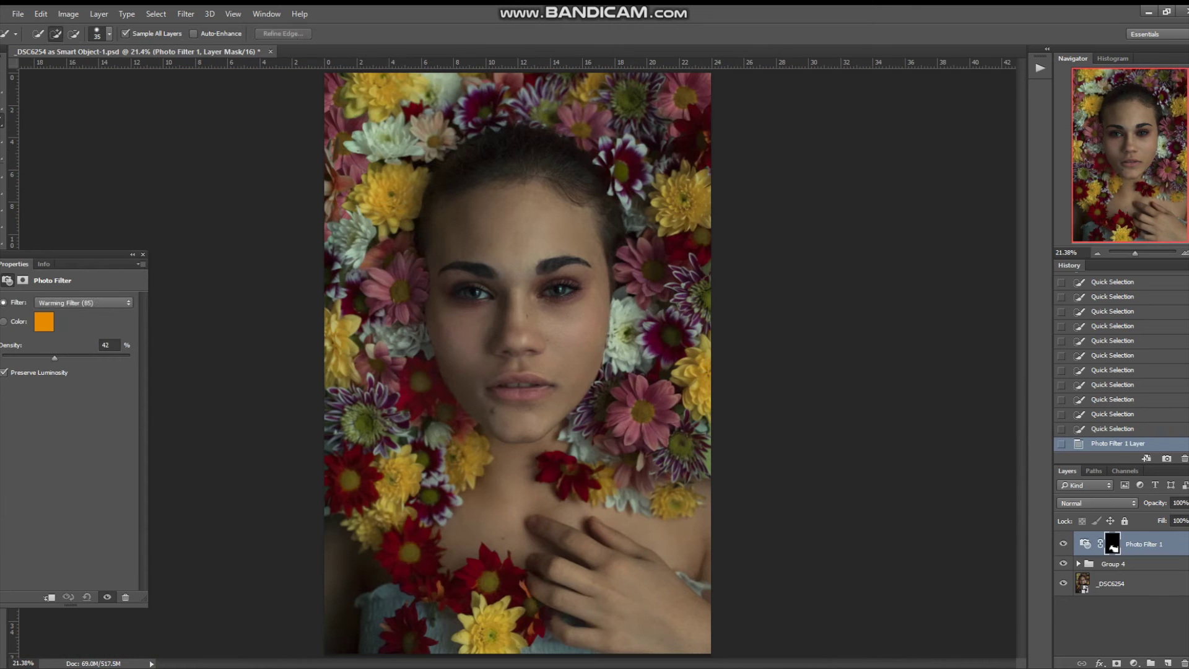
Step: Change the Photo Filter colour from #d59100 to orange #d27c17 at 44% density
type("d59100")
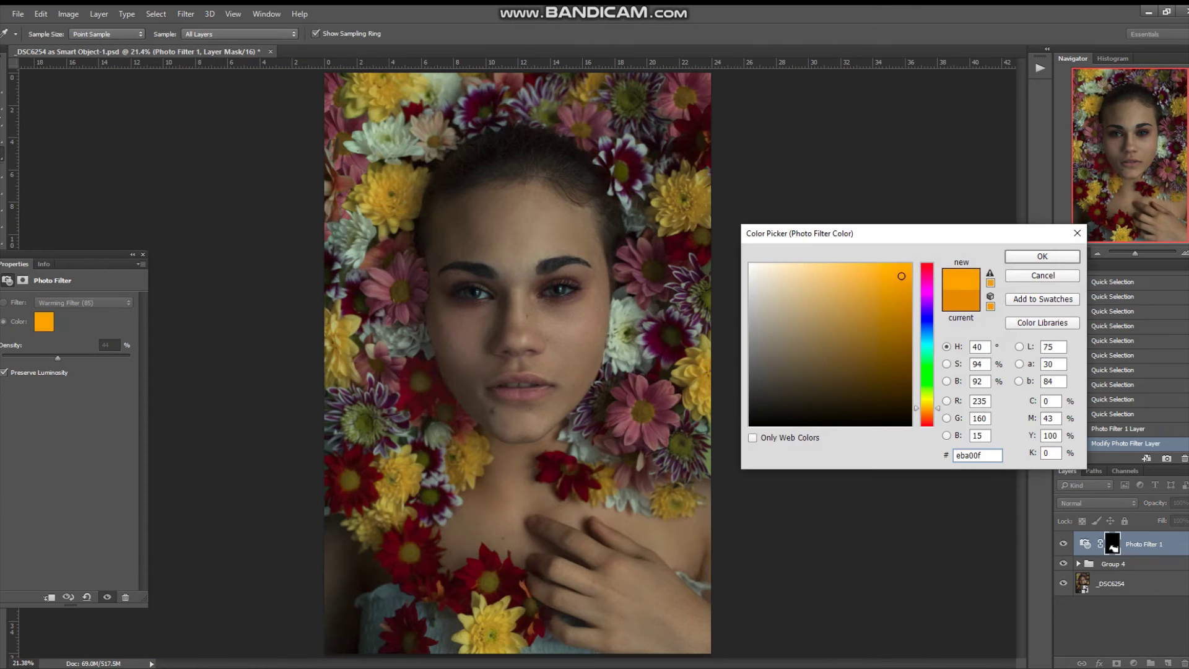
type("d27c17")
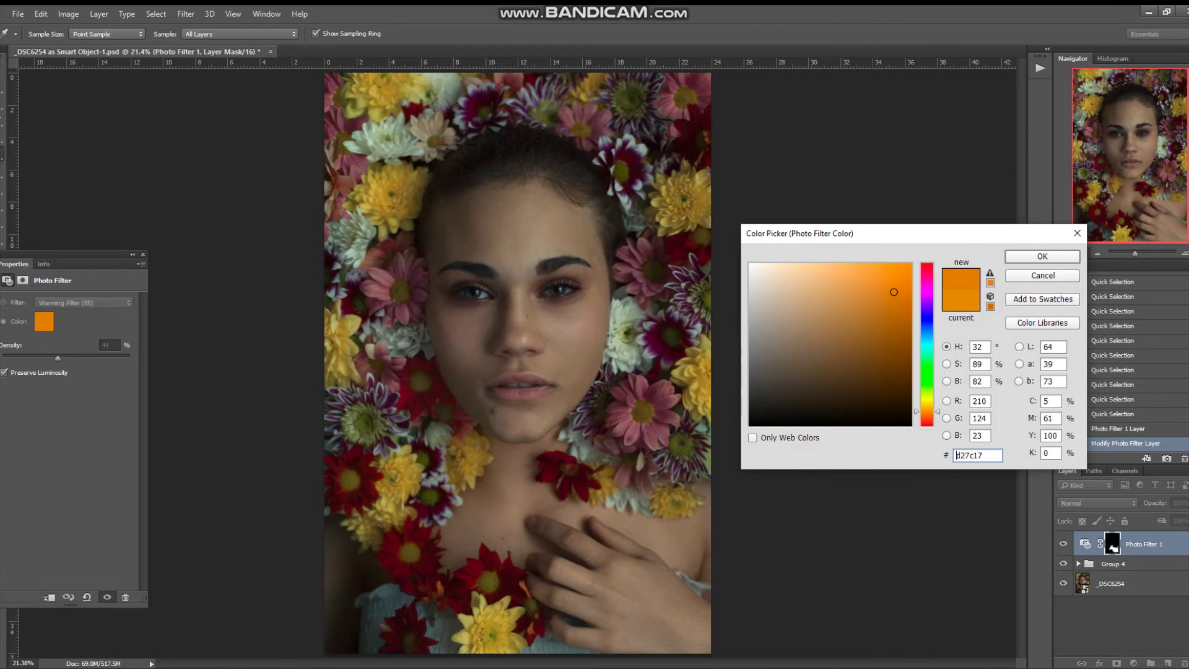
key("Return")
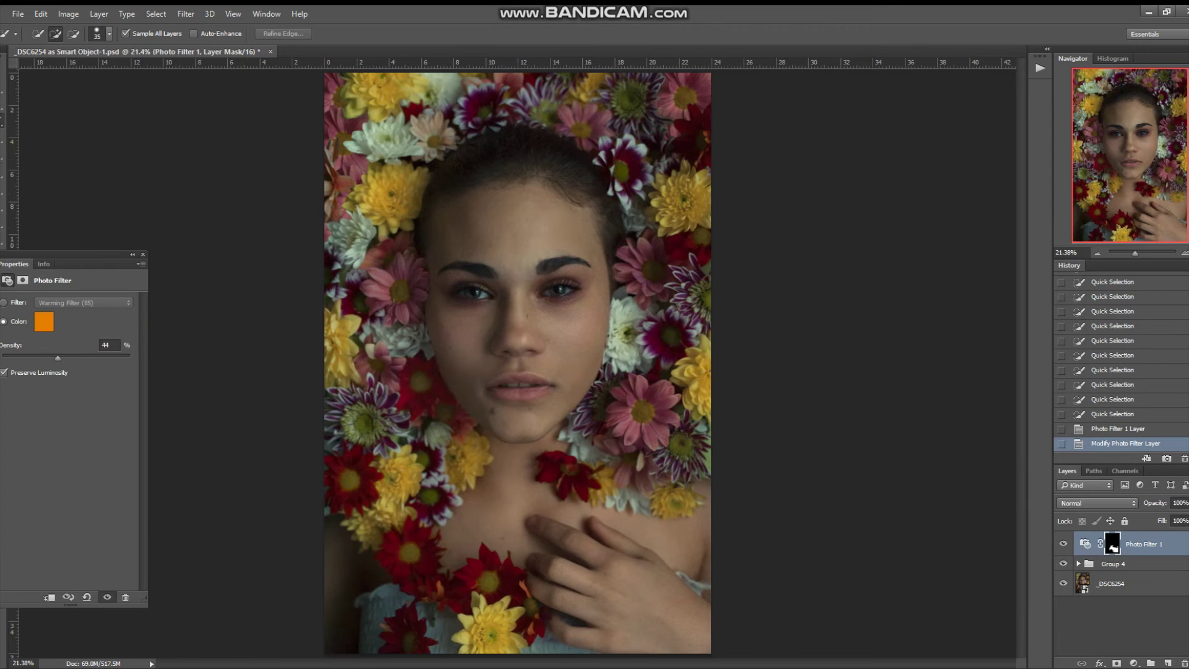
scroll(517, 362, "up", 3)
scroll(517, 362, "down", 4)
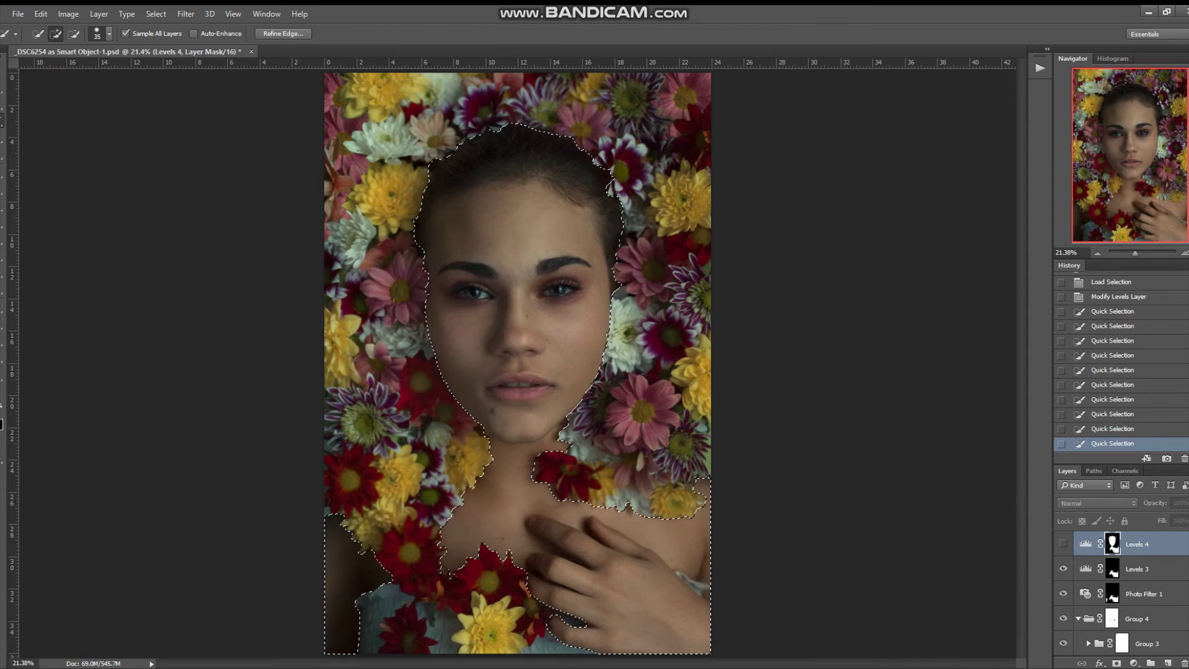
Step: Set Levels 4's white input to 191 and drop the active selection
double_click(1085, 543)
left_click_drag(132, 392, 107, 392)
key("ctrl+d")
scroll(517, 362, "down", 3)
scroll(517, 362, "up", 2)
left_click_drag(107, 392, 108, 392)
Step: Switch Levels 4 to Luminosity mode with black input 7, then add a Curves layer above
key("alt+shift+y")
left_click(30, 406)
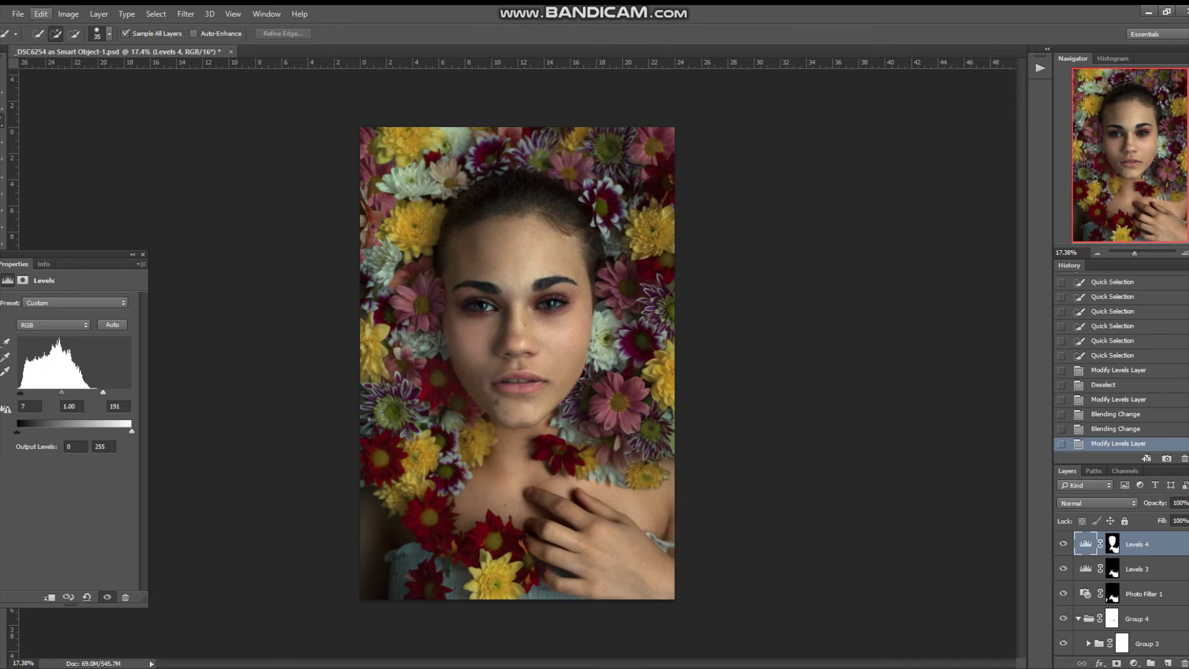
left_click(1133, 663)
left_click(1118, 461)
Step: Invert the Curves mask and paint over both eyes and irises at 52% flow
key("ctrl+i")
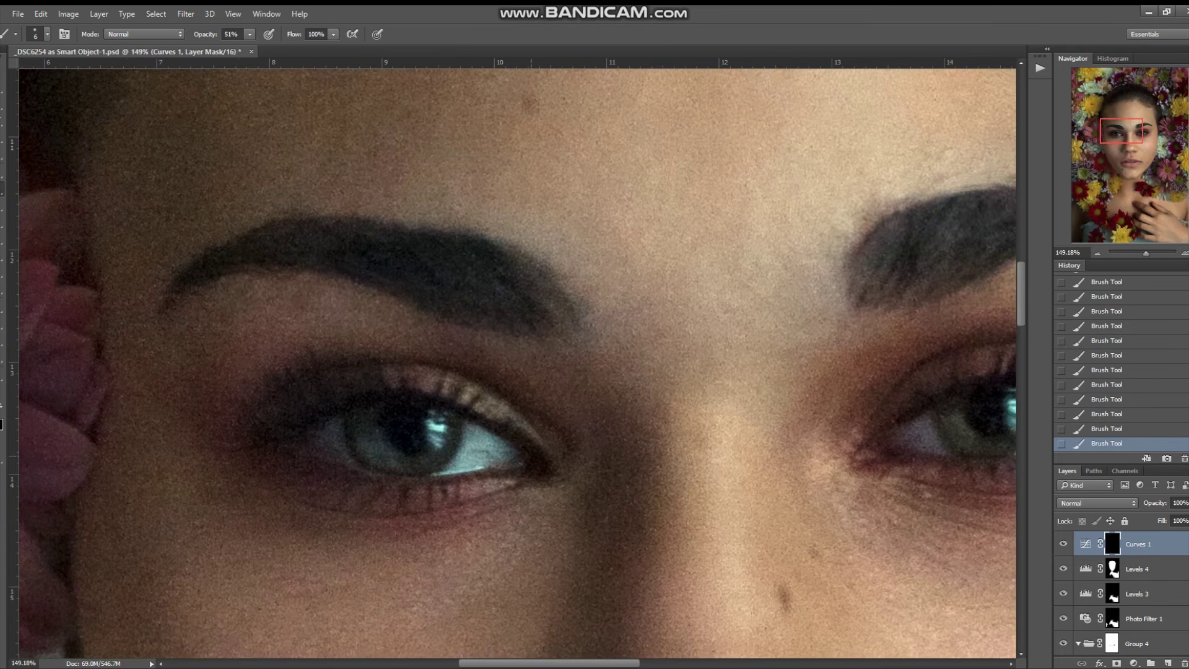
left_click_drag(501, 350, 142, 461)
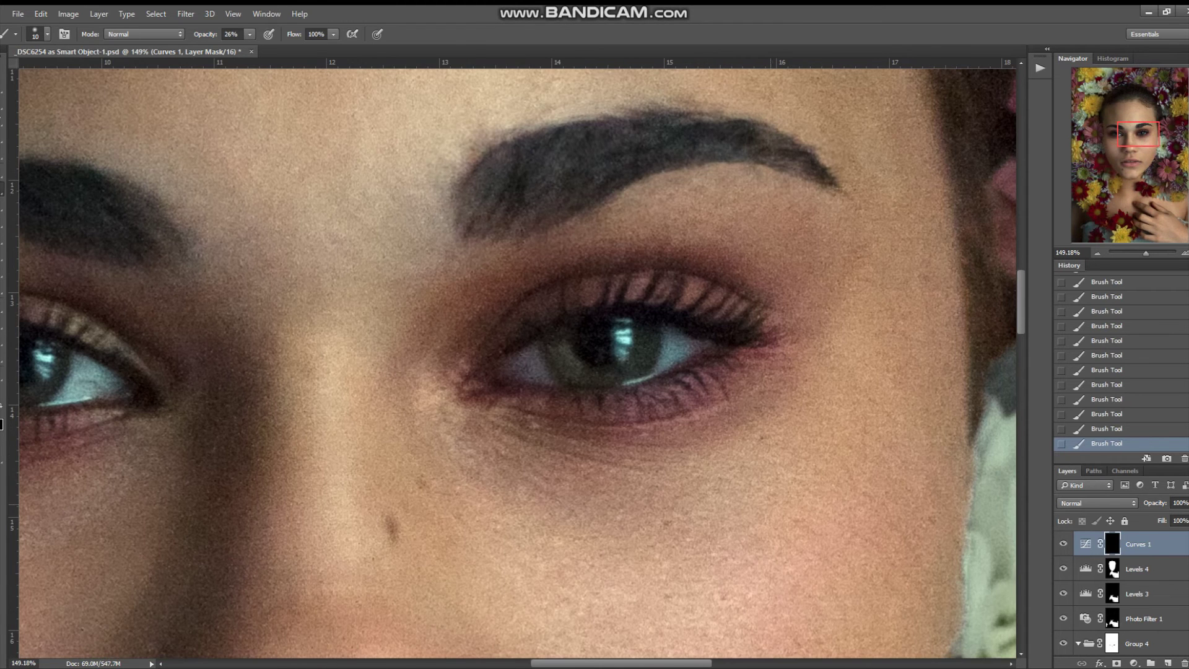
left_click_drag(390, 526, 591, 538)
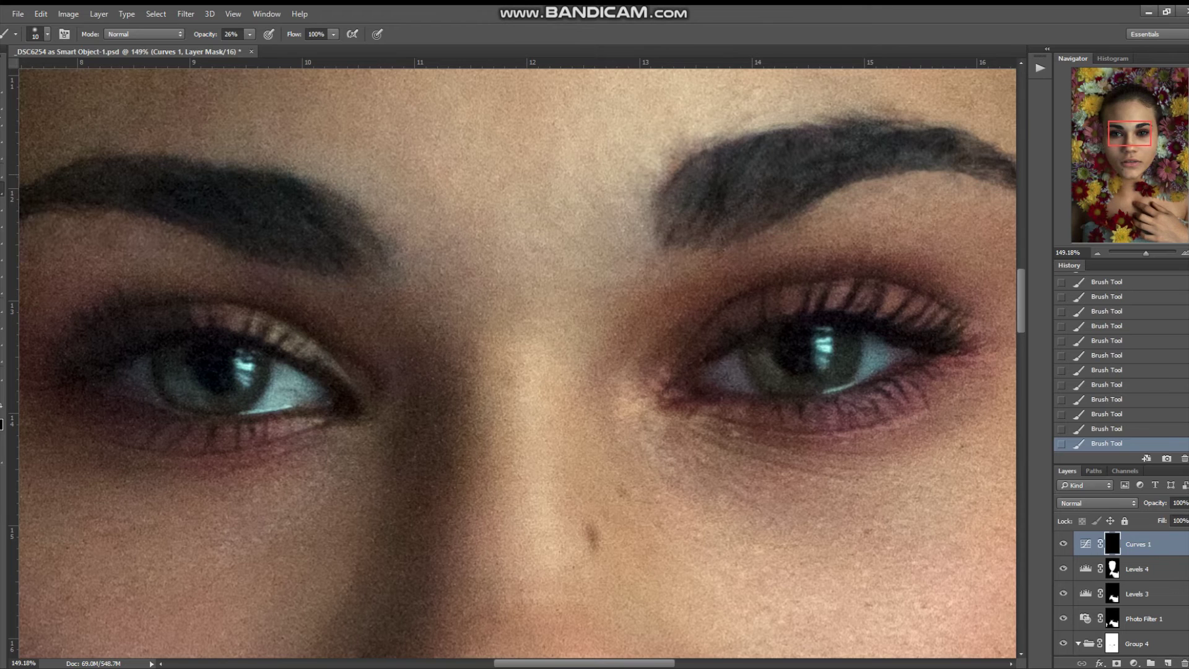
left_click_drag(835, 359, 495, 434)
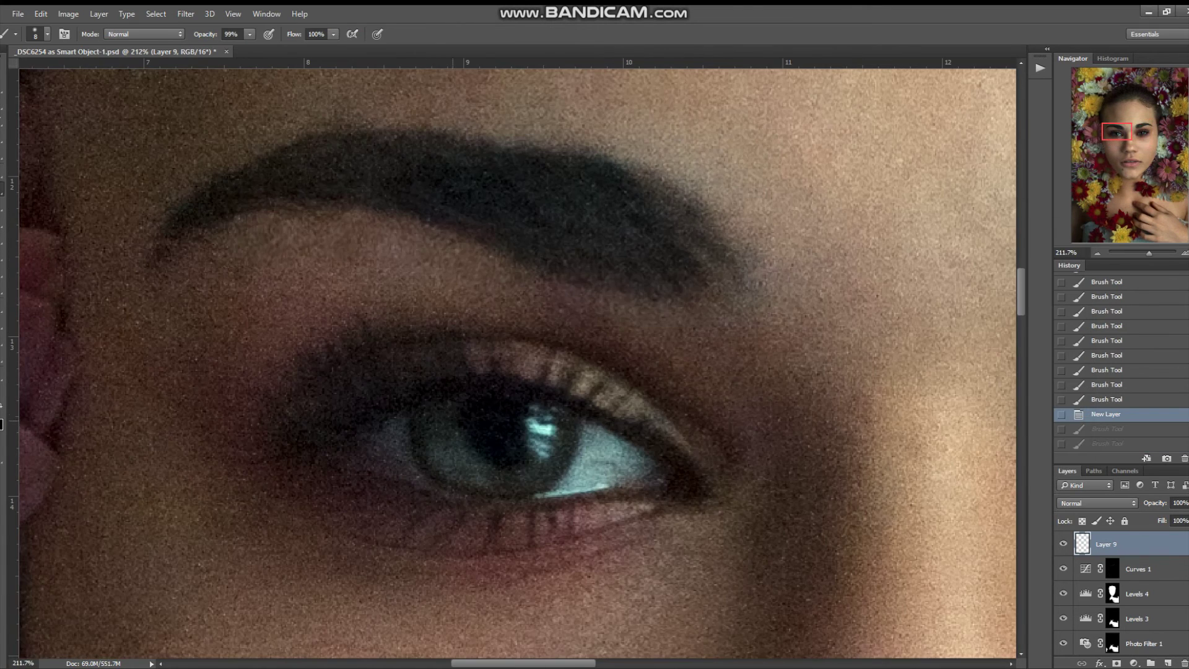
key("ctrl+z")
left_click_drag(333, 34, 302, 49)
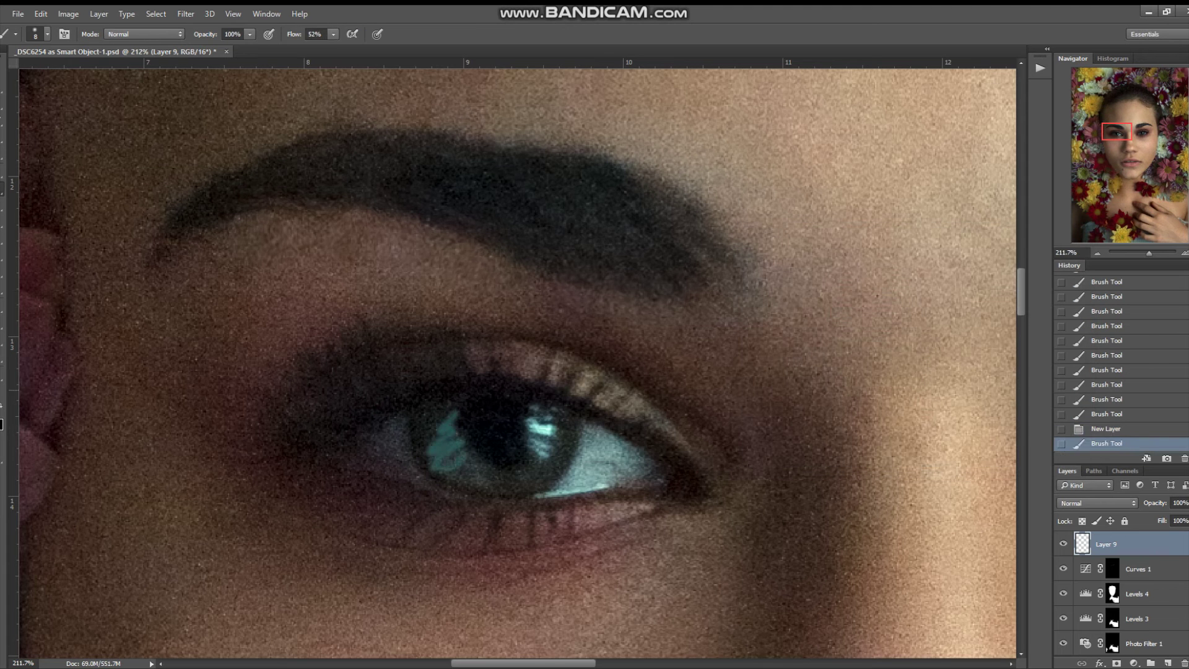
key("ctrl+z")
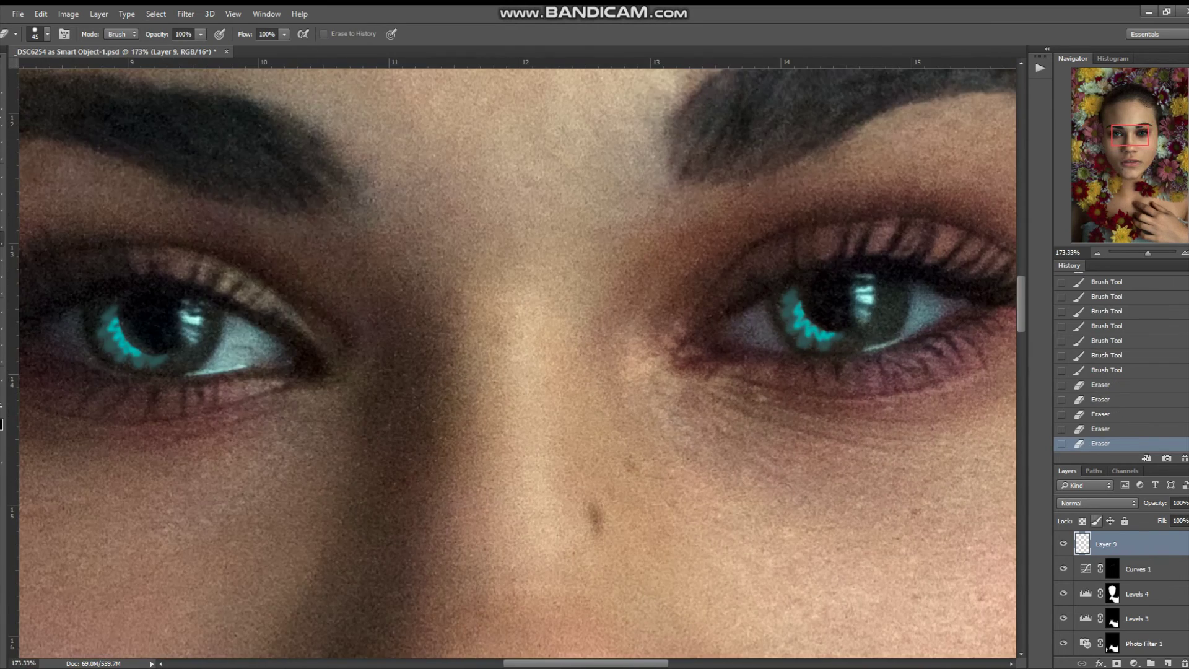
Step: Apply a 3 px Gaussian Blur to the teal layer and set it to Difference blend
left_click(185, 13)
left_click(388, 203)
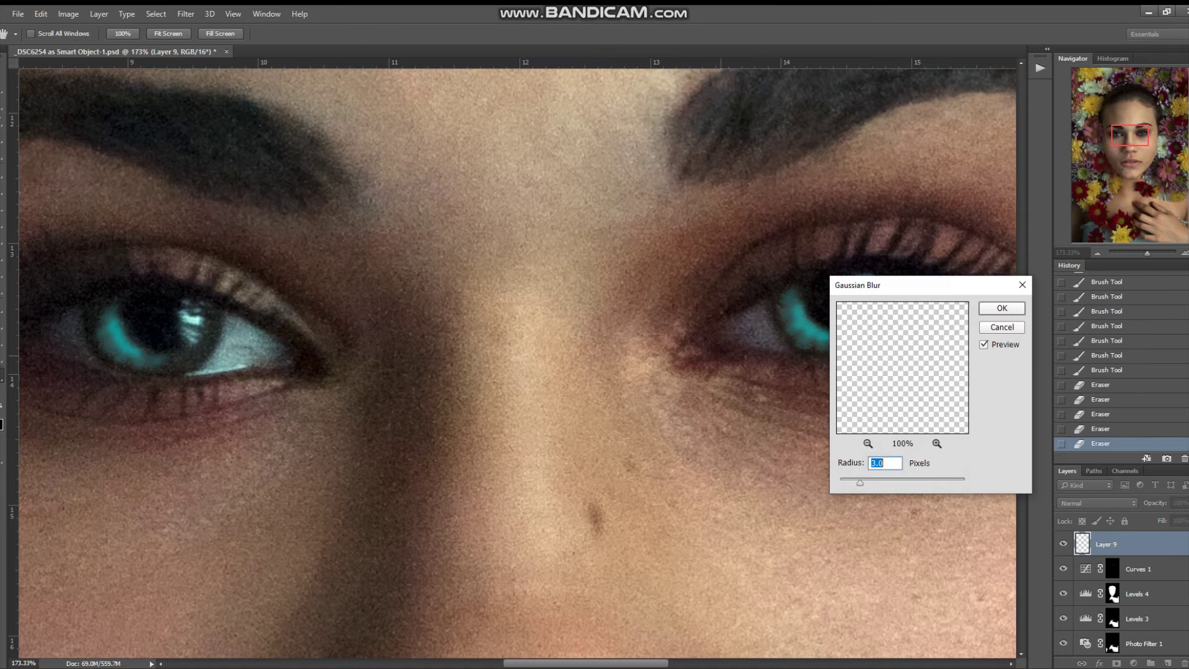
key("Return")
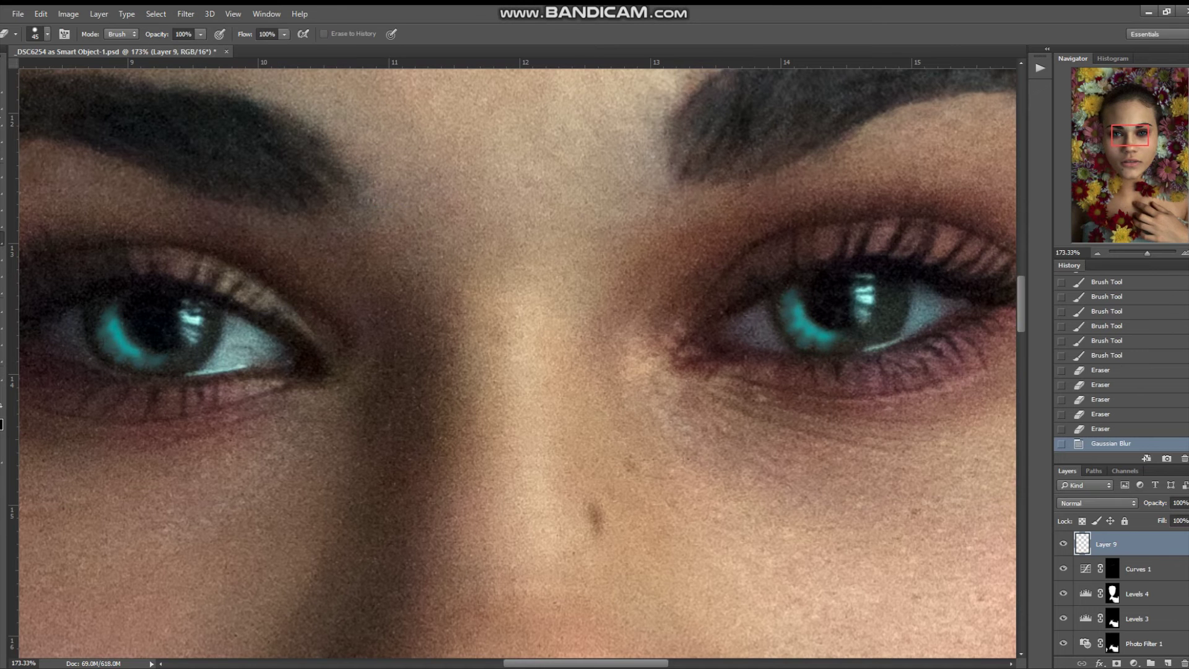
key("b")
left_click(687, 411)
key("shift+plus")
key("shift+plus")
key("shift+plus")
key("shift+plus")
key("shift+plus")
key("shift+plus")
key("shift+plus")
key("shift+plus")
key("shift+plus")
key("shift+plus")
key("shift+plus")
key("shift+plus")
key("shift+plus")
key("shift+plus")
key("shift+plus")
key("shift+plus")
key("shift+plus")
key("shift+plus")
key("shift+plus")
key("shift+plus")
key("shift+minus")
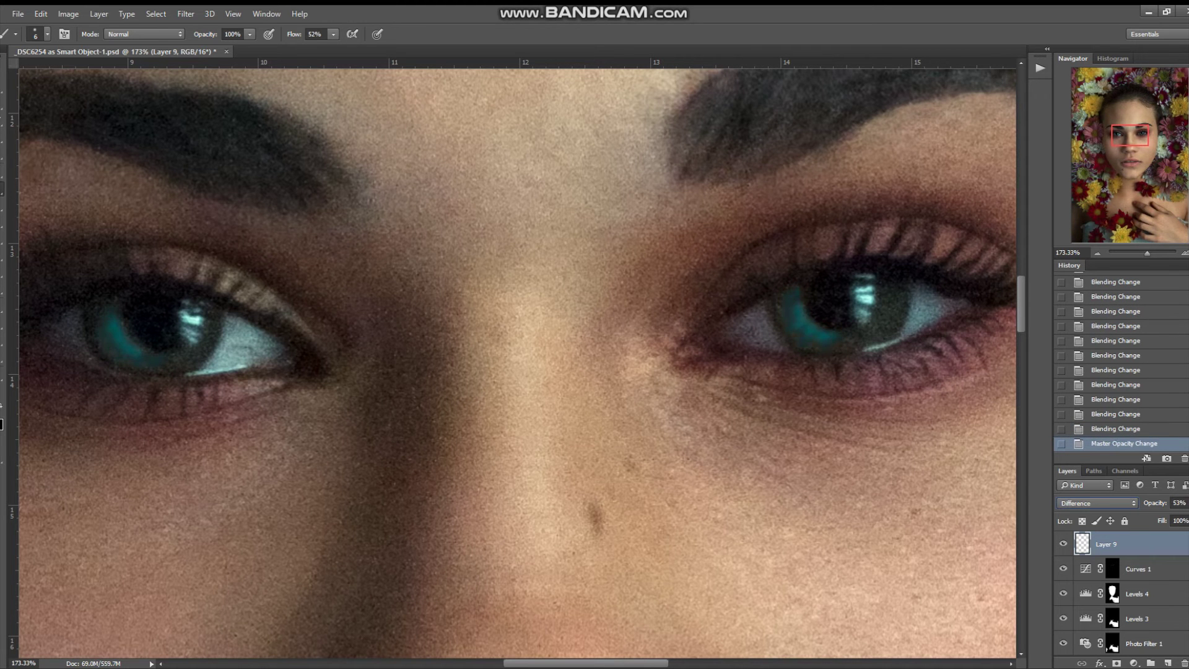
key("ctrl+0")
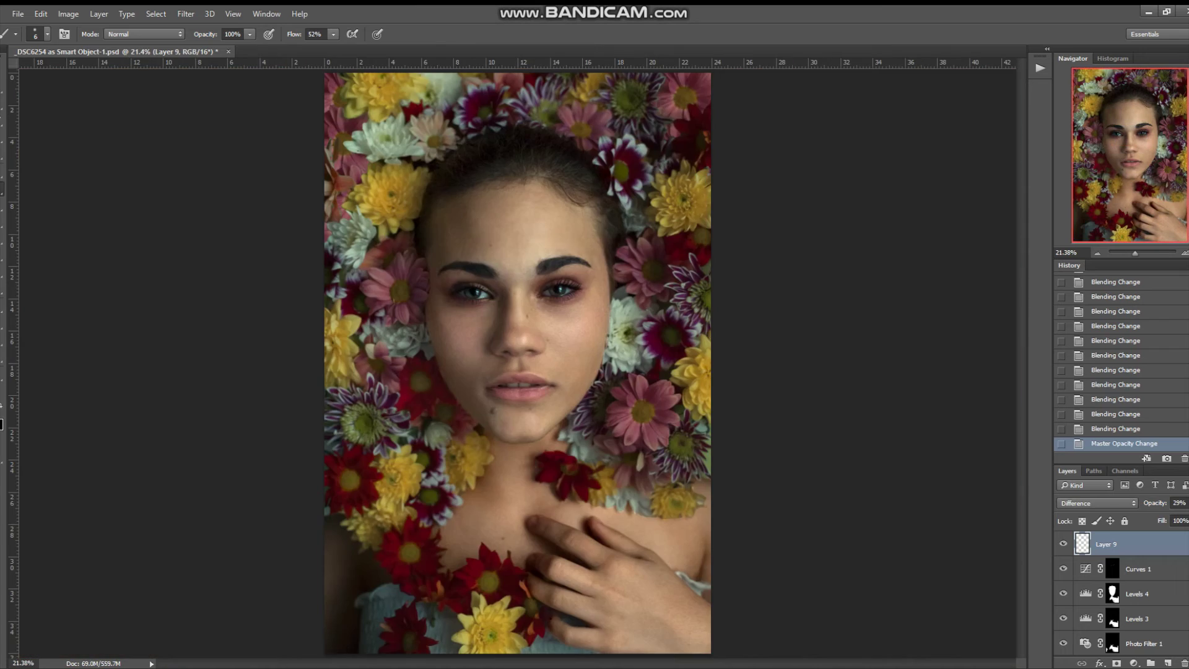
Step: Restore the undone blend and marquee steps and cancel the accidental crop
scroll(531, 267, "up", 5)
key("c")
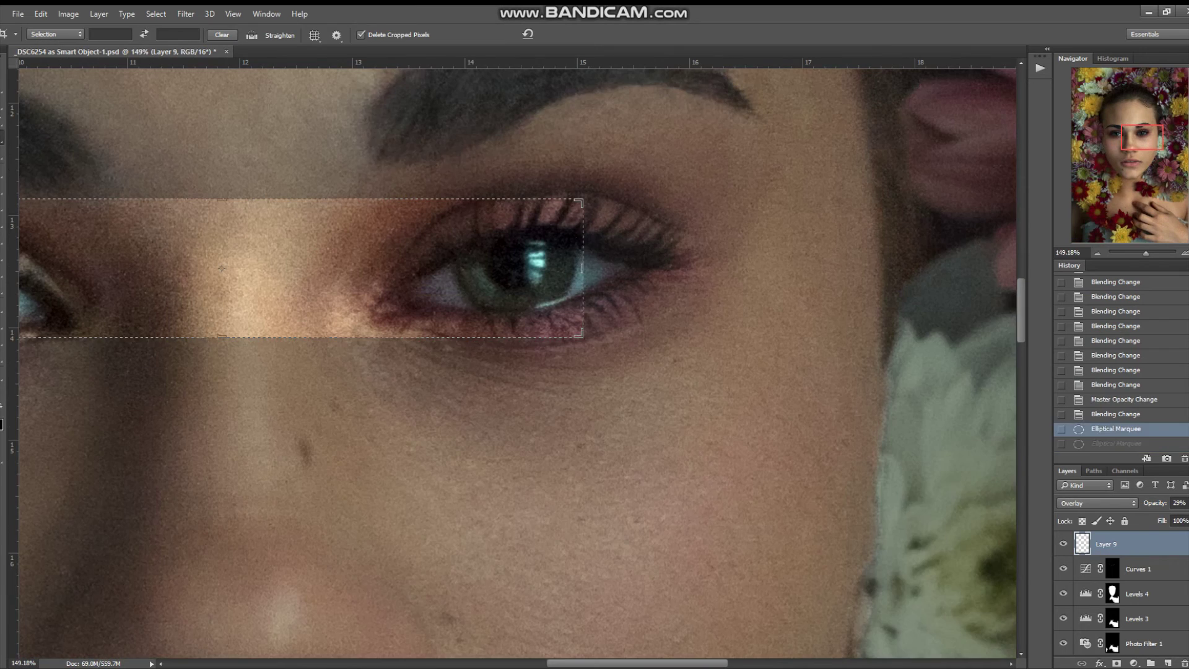
key("ctrl+shift+z")
key("ctrl+shift+z")
key("ctrl+shift+z")
scroll(517, 364, "left", 5)
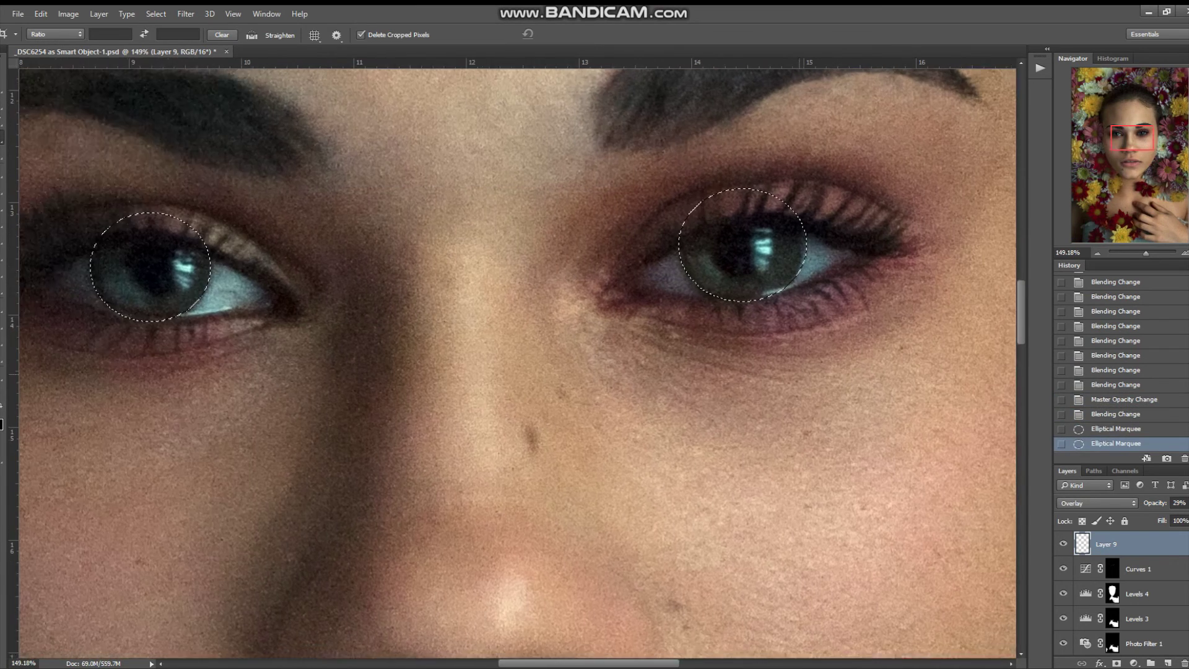
key("Escape")
key("m")
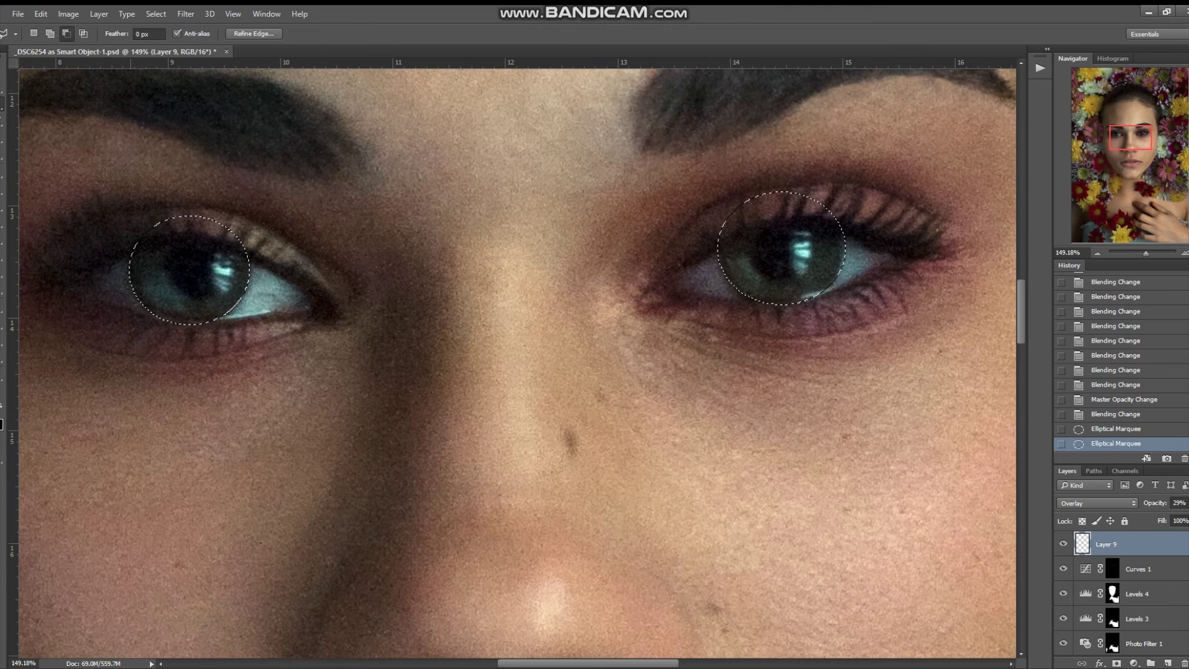
Step: Trim the eyelids off both iris selections with the Polygonal Lasso
left_click(164, 243)
left_click(192, 239)
left_click(247, 254)
left_click(260, 199)
left_click(143, 210)
left_click(132, 252)
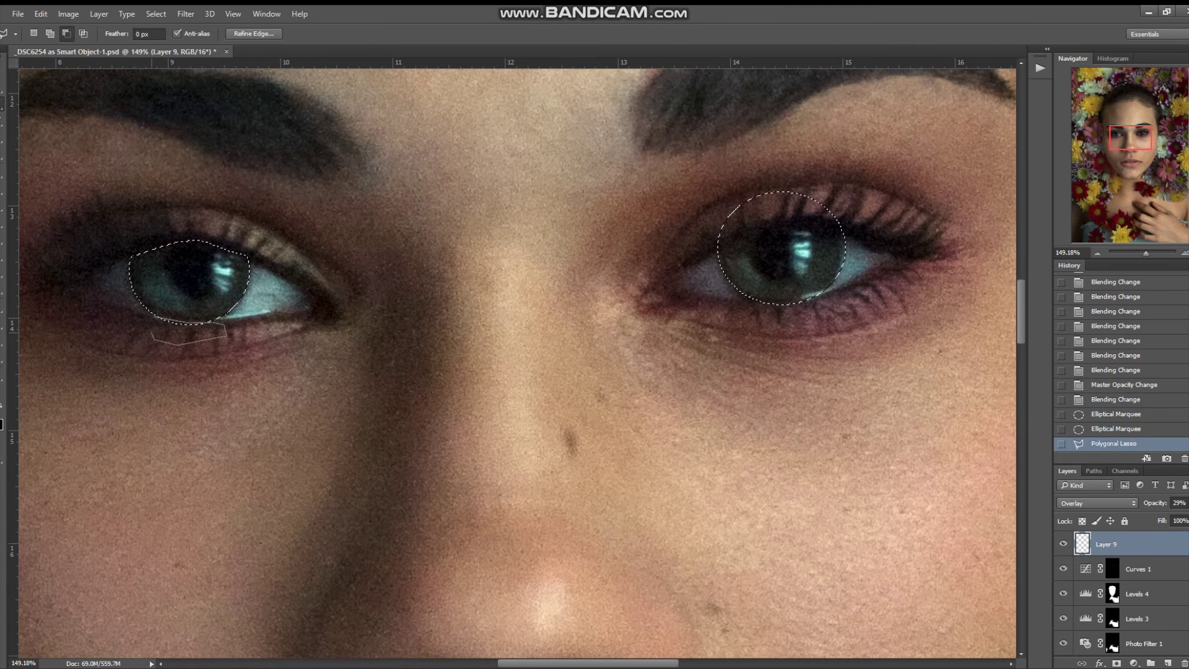
left_click(799, 224)
left_click(848, 238)
left_click(873, 164)
left_click(696, 164)
left_click(718, 251)
Step: Add a Levels adjustment (0 / 1.00 / 181) to brighten the selected irises
left_click(1133, 663)
left_click(1112, 449)
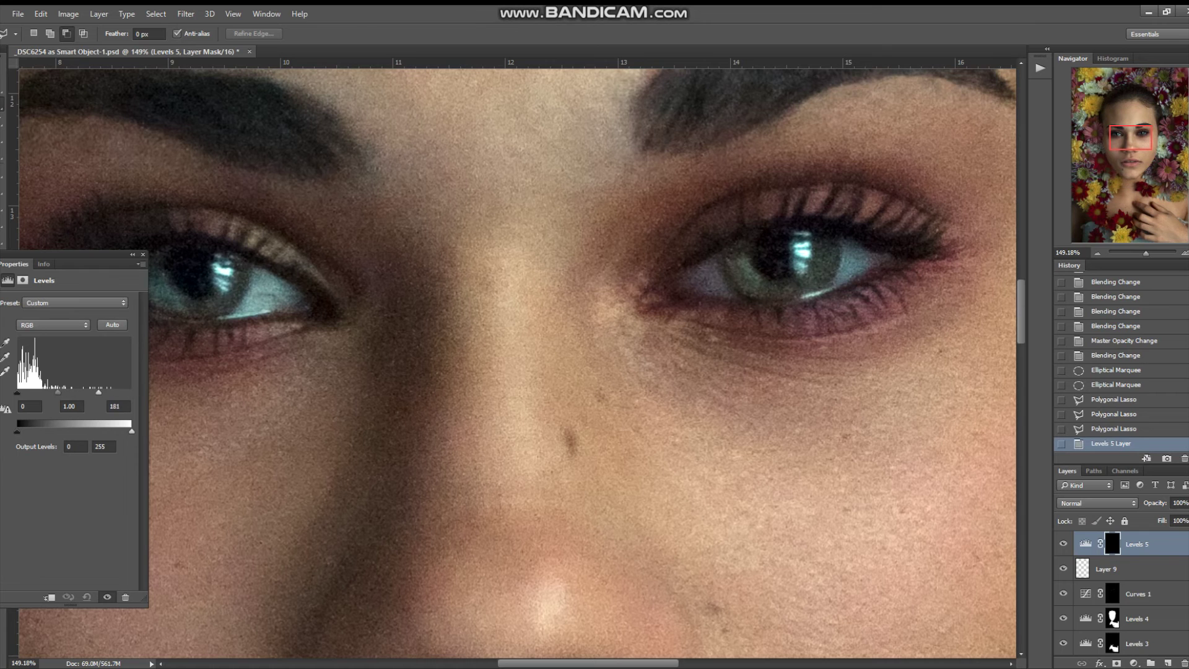
left_click_drag(23, 392, 17, 393)
left_click(1, 404)
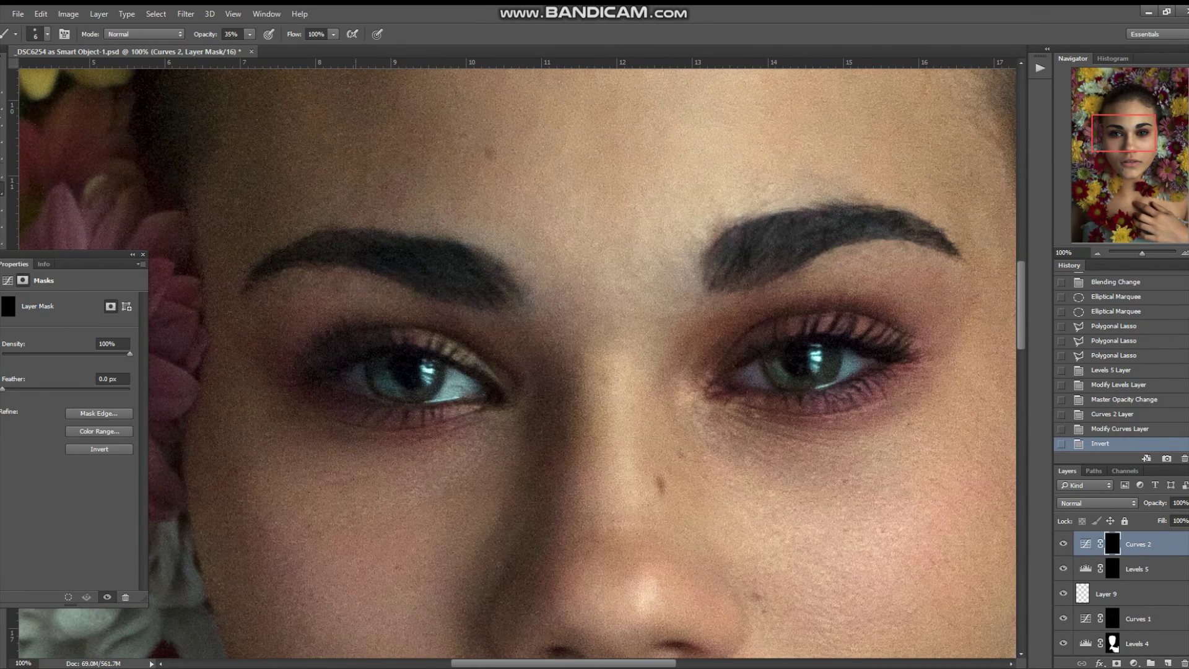
Step: Paint the Curves 2 adjustment onto the eyes, lower face and lips
left_click(745, 375)
left_click(745, 375)
left_click(745, 374)
left_click_drag(620, 496, 520, 223)
left_click(620, 310)
left_click_drag(619, 434, 573, 310)
left_click(570, 356)
Step: Repaint the lips with a smaller brush at 16% opacity
key("bracketleft")
key("2")
key("3")
left_click(570, 356)
key("ctrl+z")
key("ctrl+z")
key("ctrl+z")
key("1")
key("6")
key("bracketleft")
left_click(557, 371)
left_click_drag(557, 434, 550, 356)
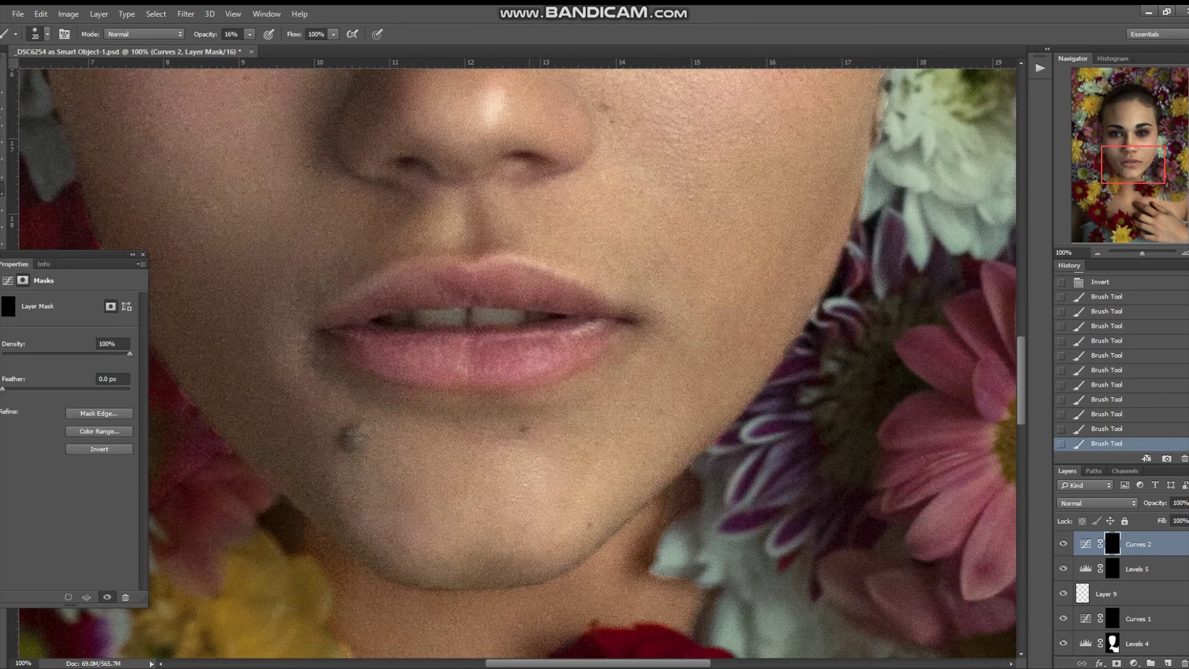
key("bracketright")
key("bracketright")
key("bracketright")
Step: Enlarge the brush and fit the whole portrait in the window
scroll(593, 292, "up", 6)
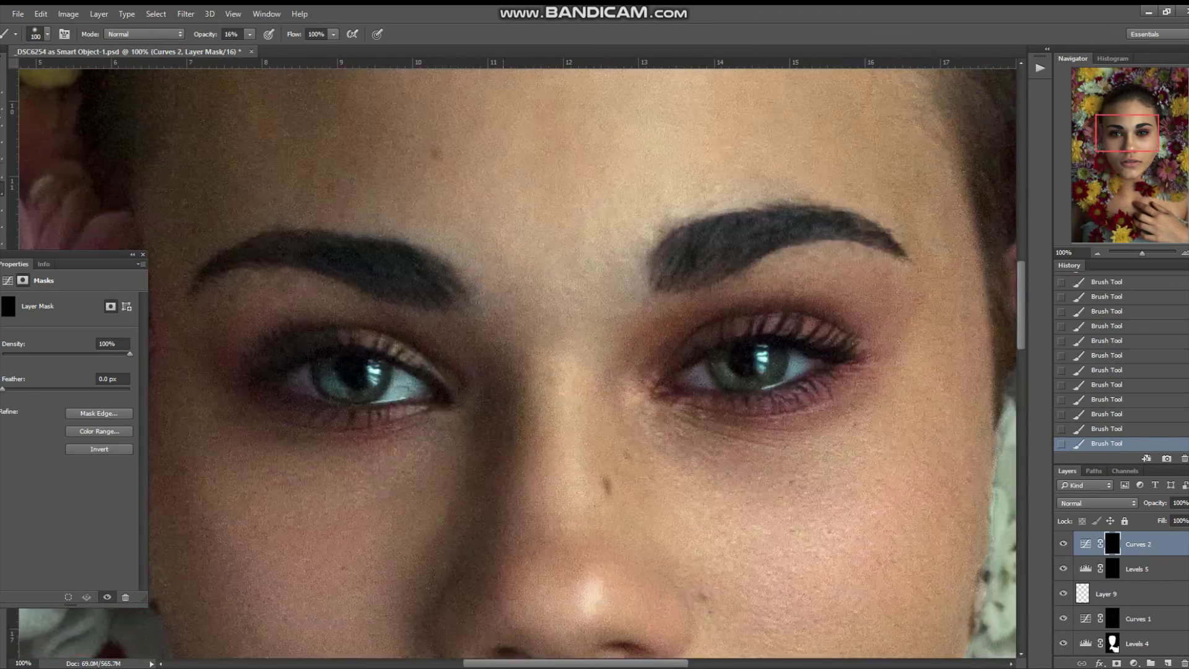
key("bracketright")
key("ctrl+0")
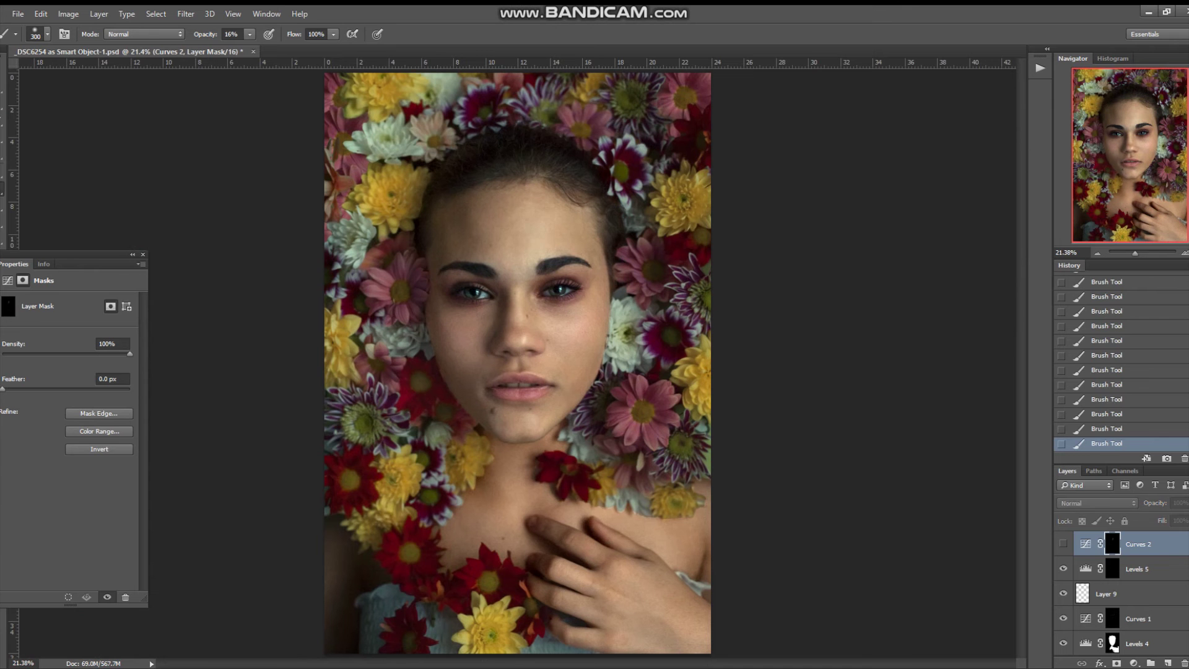
left_click(2, 424)
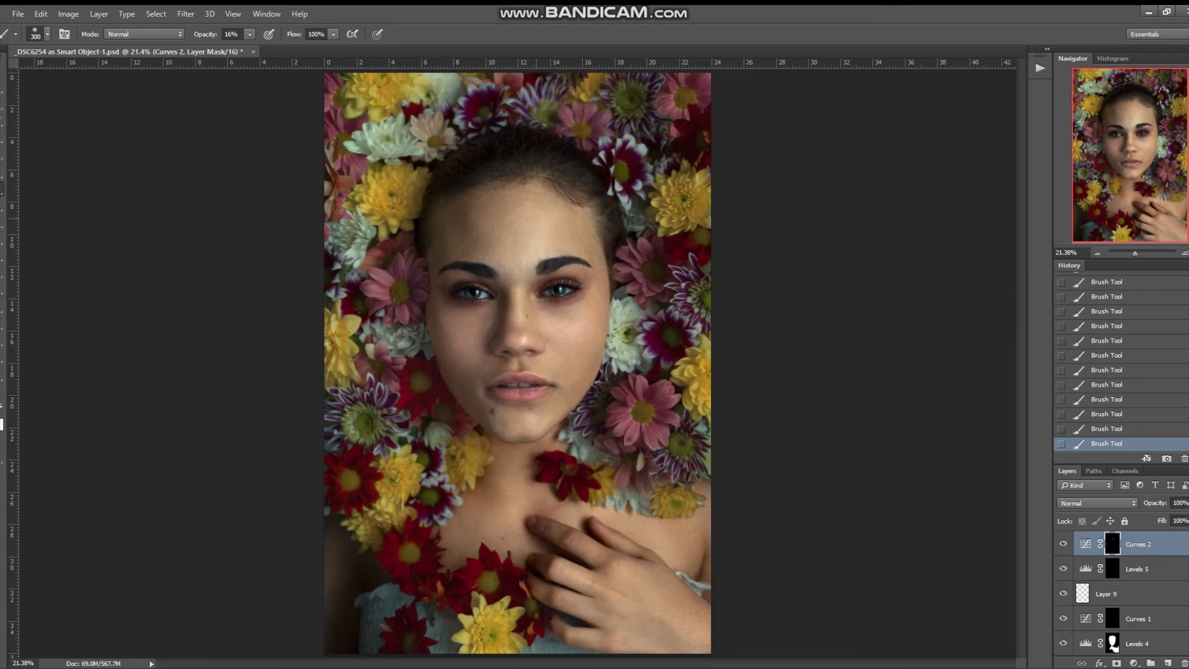
scroll(518, 366, "up", 5)
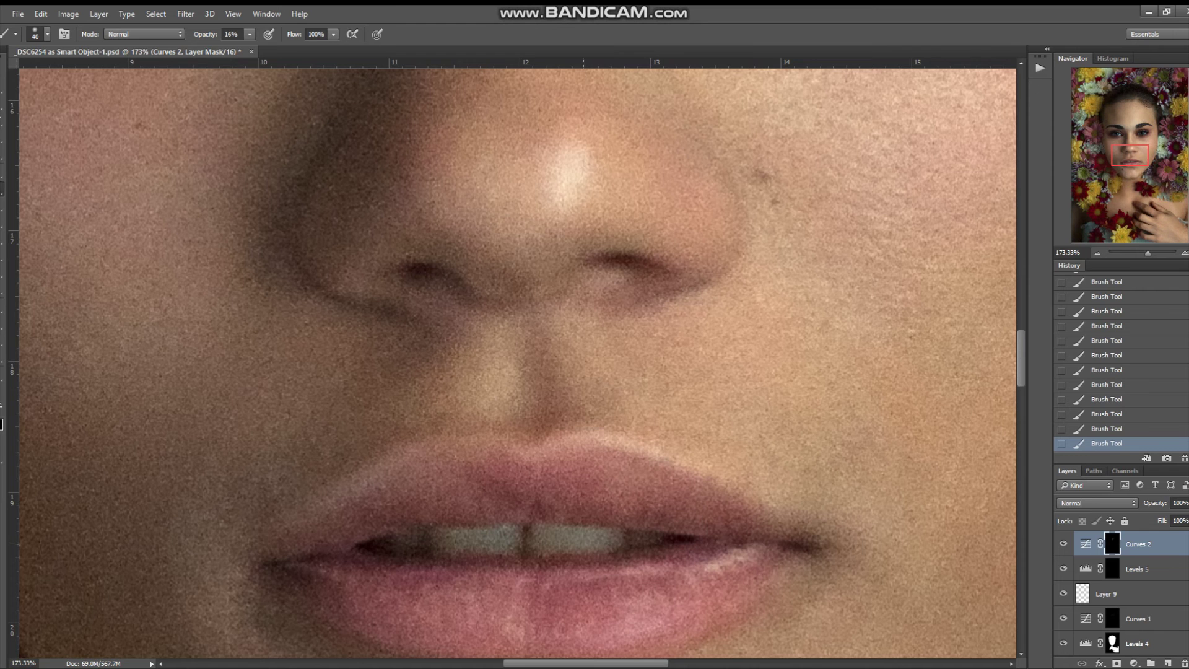
key("ctrl+0")
scroll(517, 364, "up", 4)
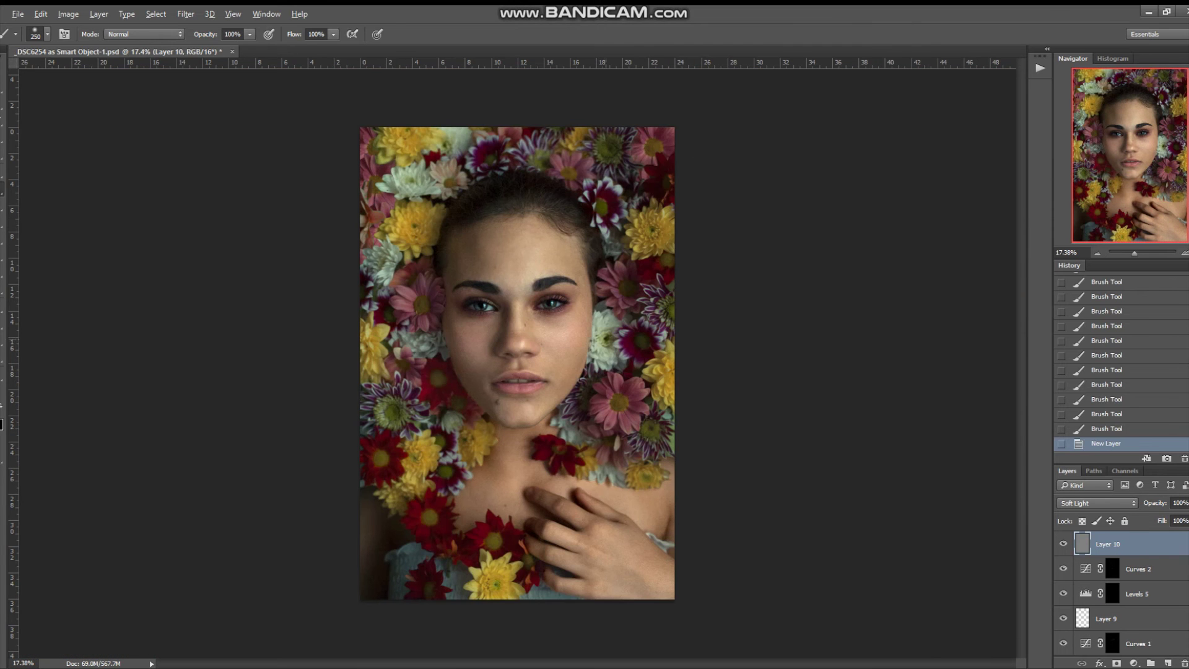
Step: Test a stroke on Layer 10, then set the brush opacity to 27%
left_click_drag(612, 322, 605, 358)
key("ctrl+z")
scroll(515, 357, "up", 2)
key("2")
key("7")
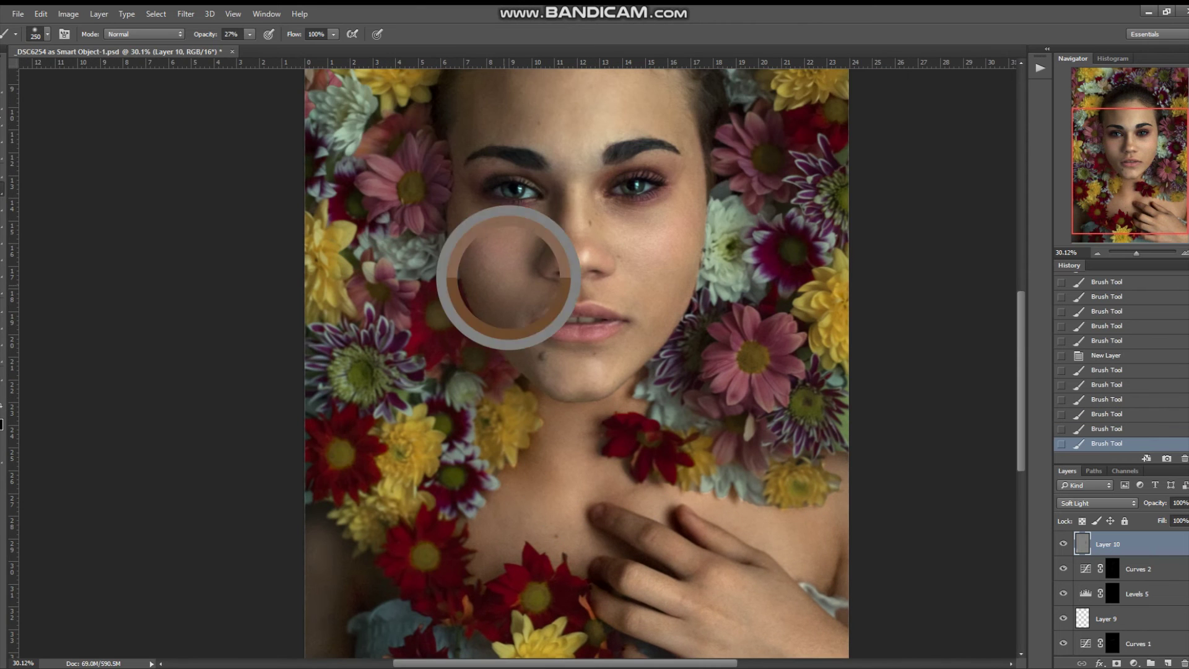
Step: Compare the face and chest with and without the last dodge/burn strokes
key("ctrl+alt+z")
key("ctrl+alt+z")
key("ctrl+shift+z")
key("ctrl+shift+z")
key("ctrl+alt+z")
key("ctrl+alt+z")
key("ctrl+shift+z")
key("ctrl+alt+z")
key("ctrl+shift+z")
key("ctrl+alt+z")
key("ctrl+shift+z")
key("ctrl+0")
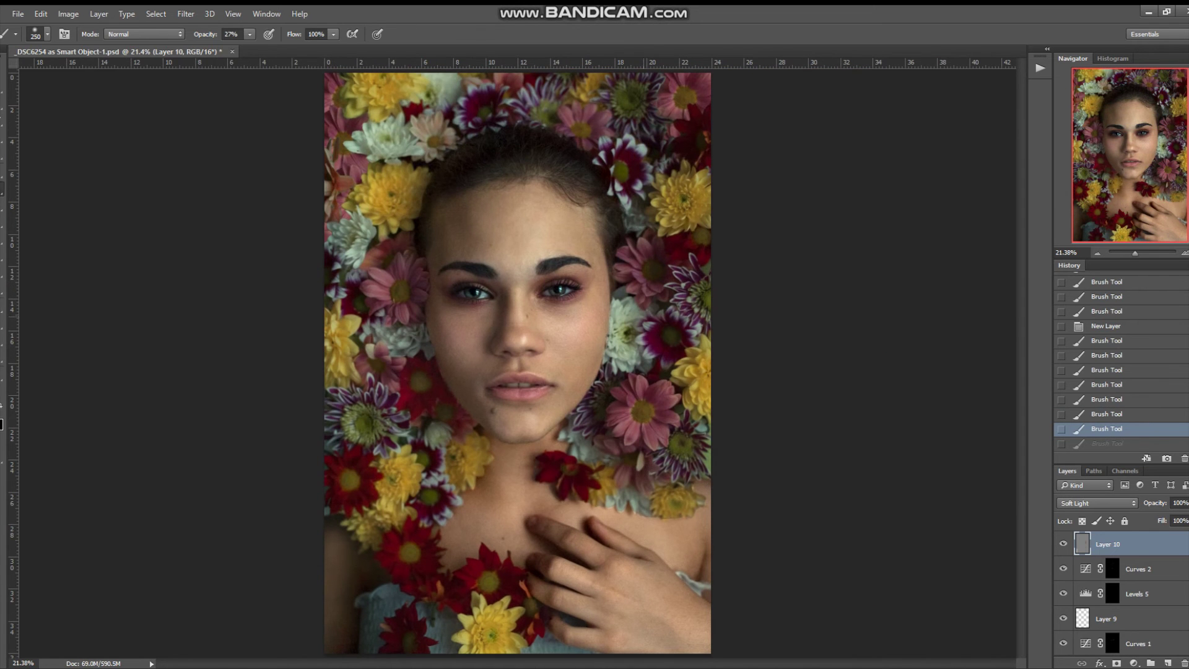
key("ctrl+shift+z")
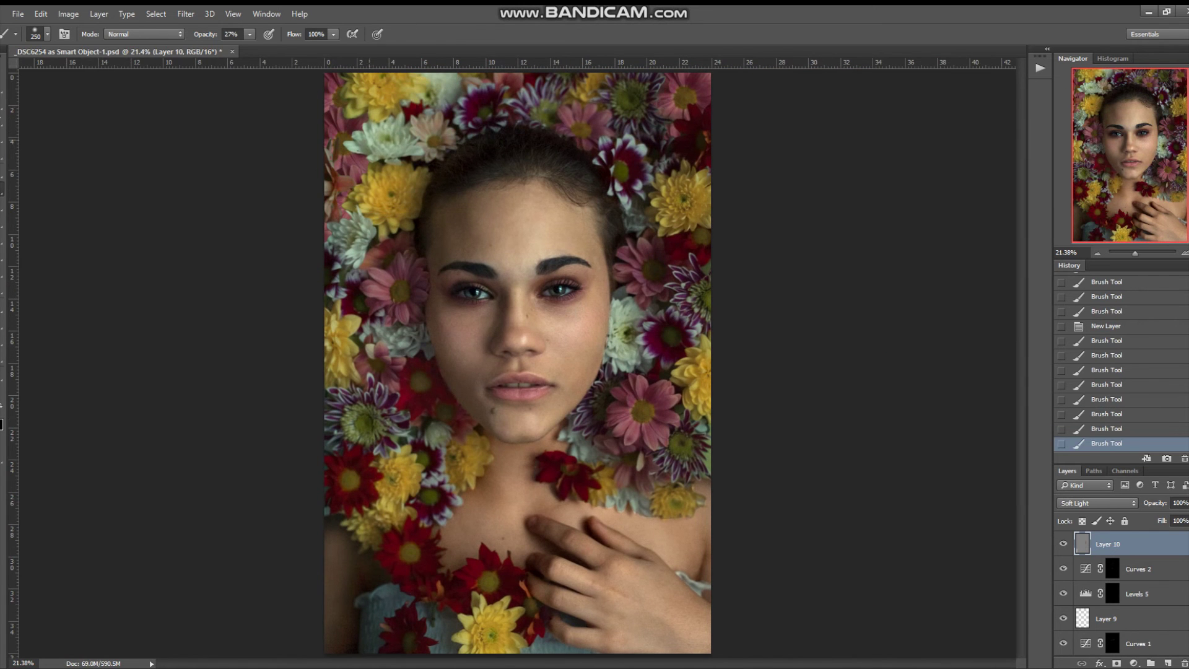
key("ctrl+alt+z")
key("ctrl+shift+z")
Step: Sample skin and flower colours, then load a selection of the face and chest
left_click(372, 279, "alt")
left_click(2, 424)
key("Return")
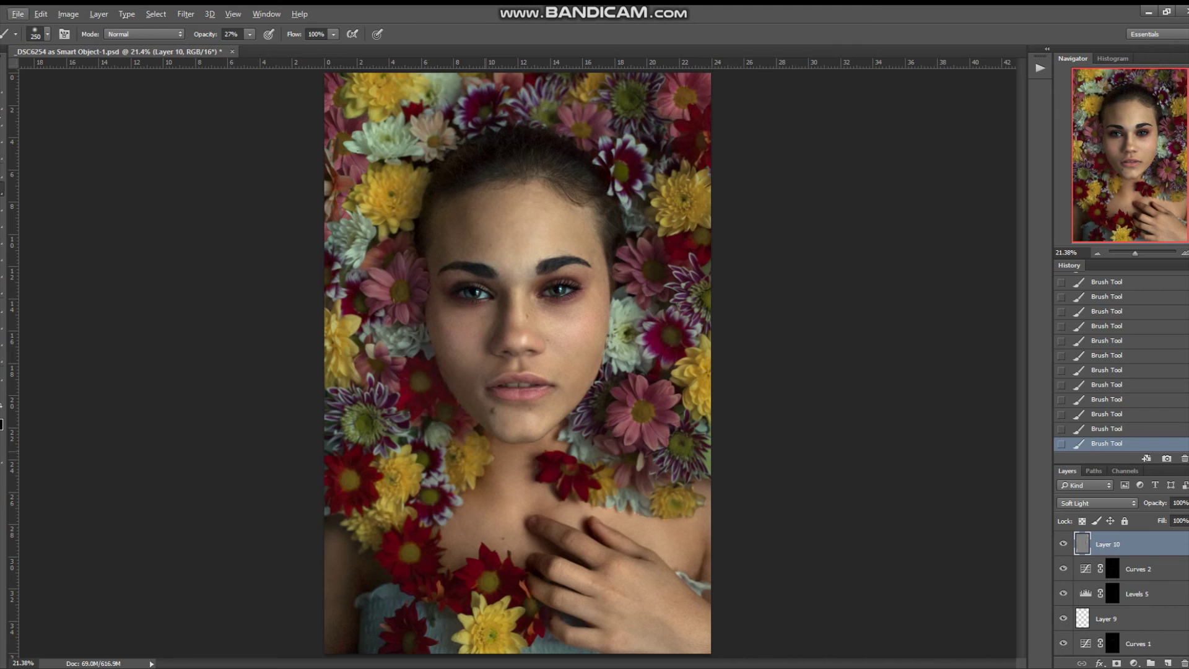
left_click_drag(348, 298, 513, 334)
left_click(2, 424)
key("Return")
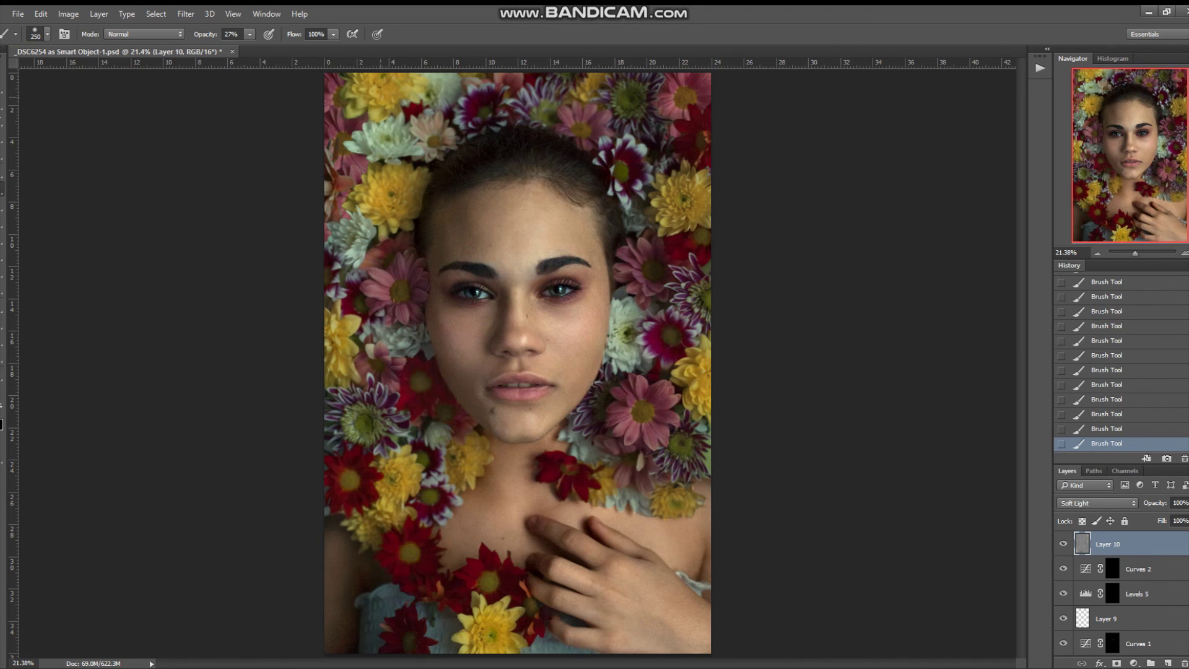
left_click(706, 359, "alt")
left_click(2, 424)
key("Return")
left_click(1, 424)
key("Return")
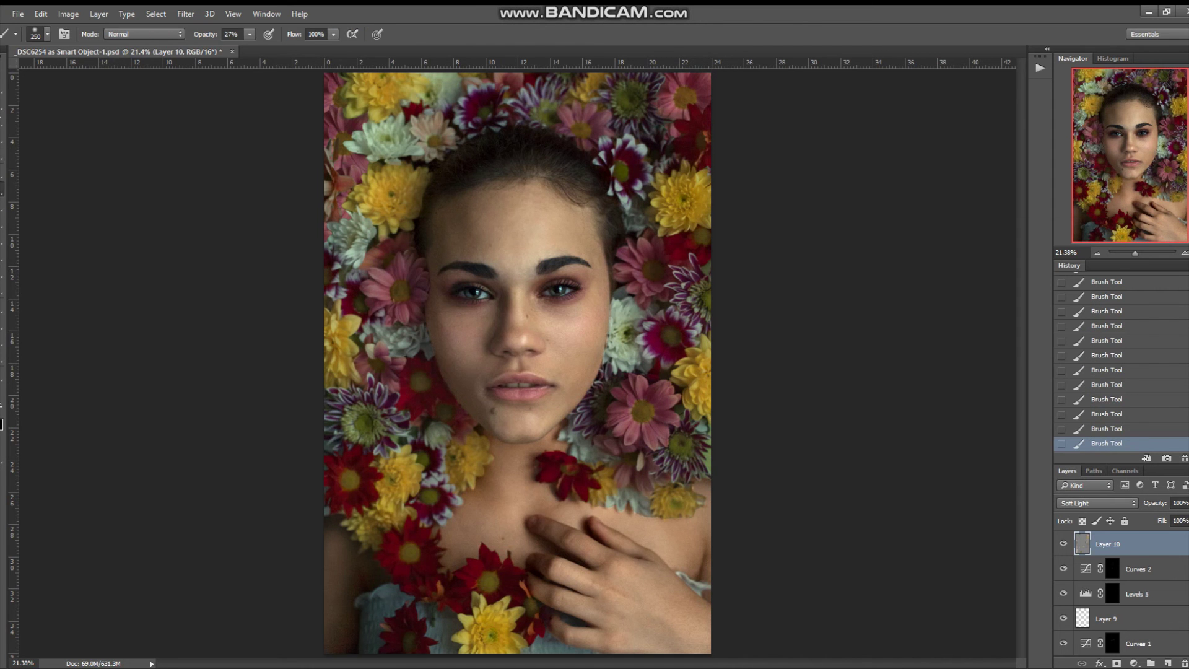
scroll(517, 363, "down", 2)
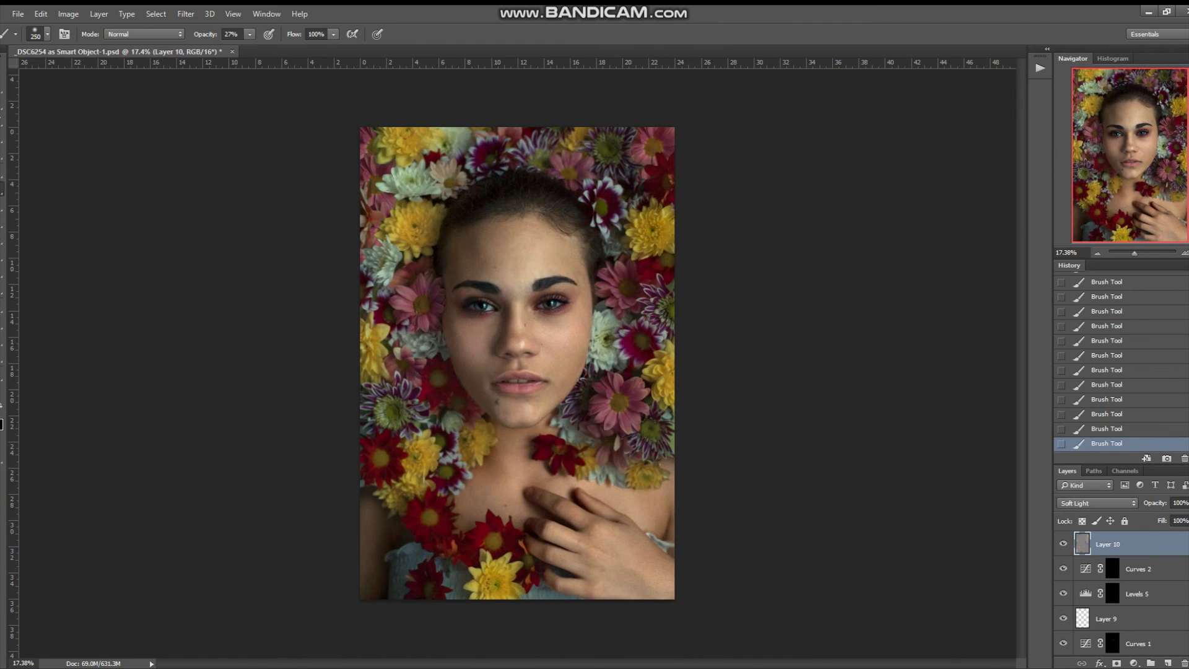
left_click(1113, 568, "ctrl")
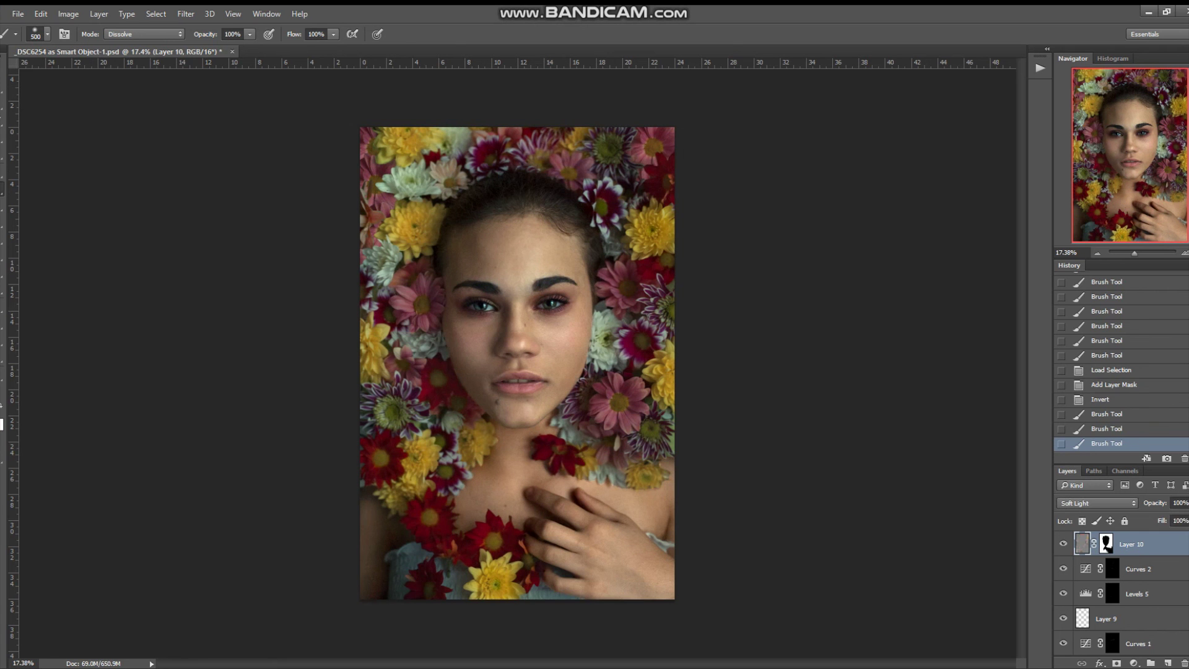
Step: In Hue/Saturation, shift and slightly darken the Yellows, then push the Reds toward magenta
left_click(32, 345)
left_click_drag(65, 350, 72, 350)
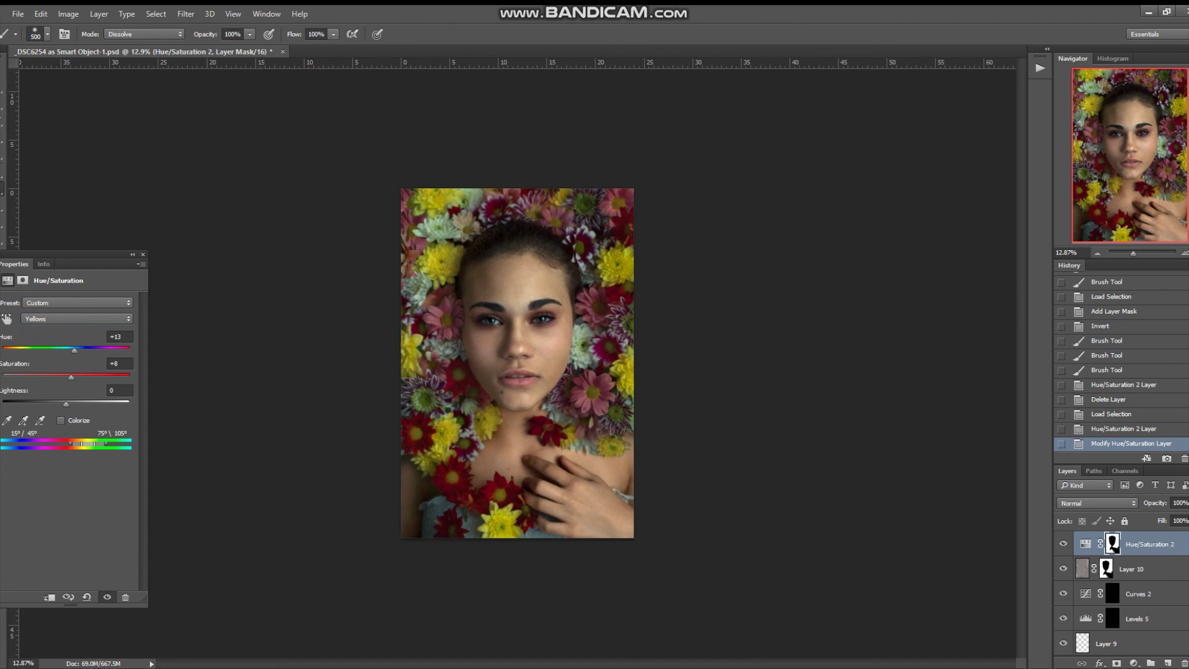
left_click_drag(66, 403, 60, 403)
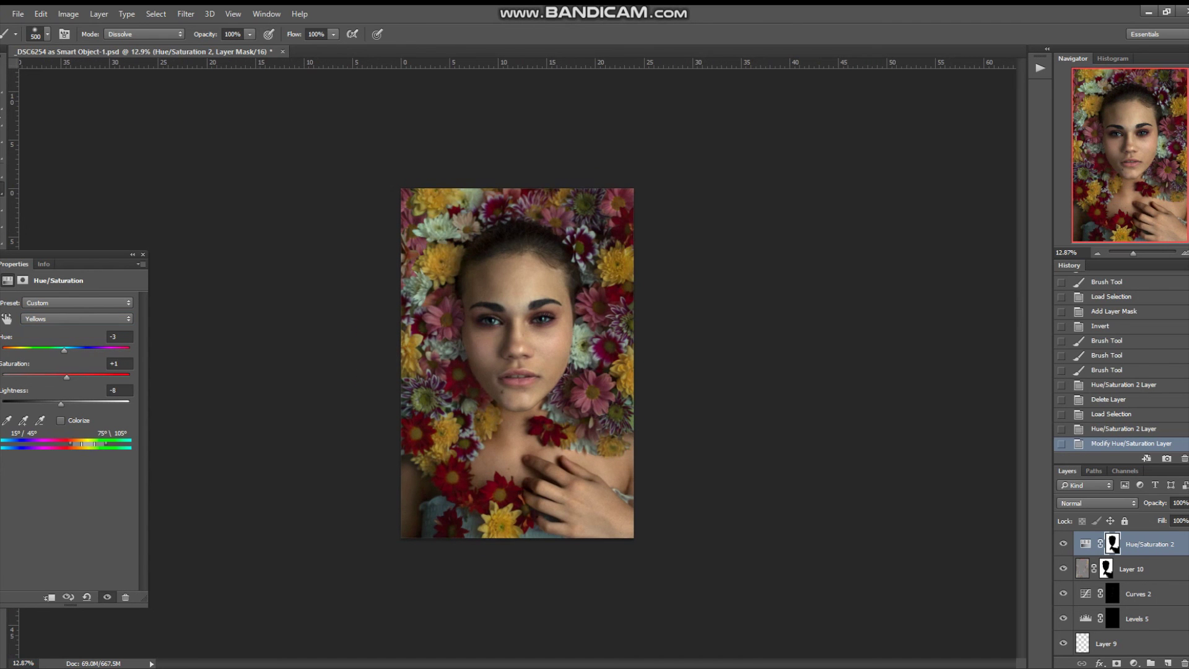
left_click(77, 318)
left_click(37, 338)
left_click_drag(66, 350, 47, 350)
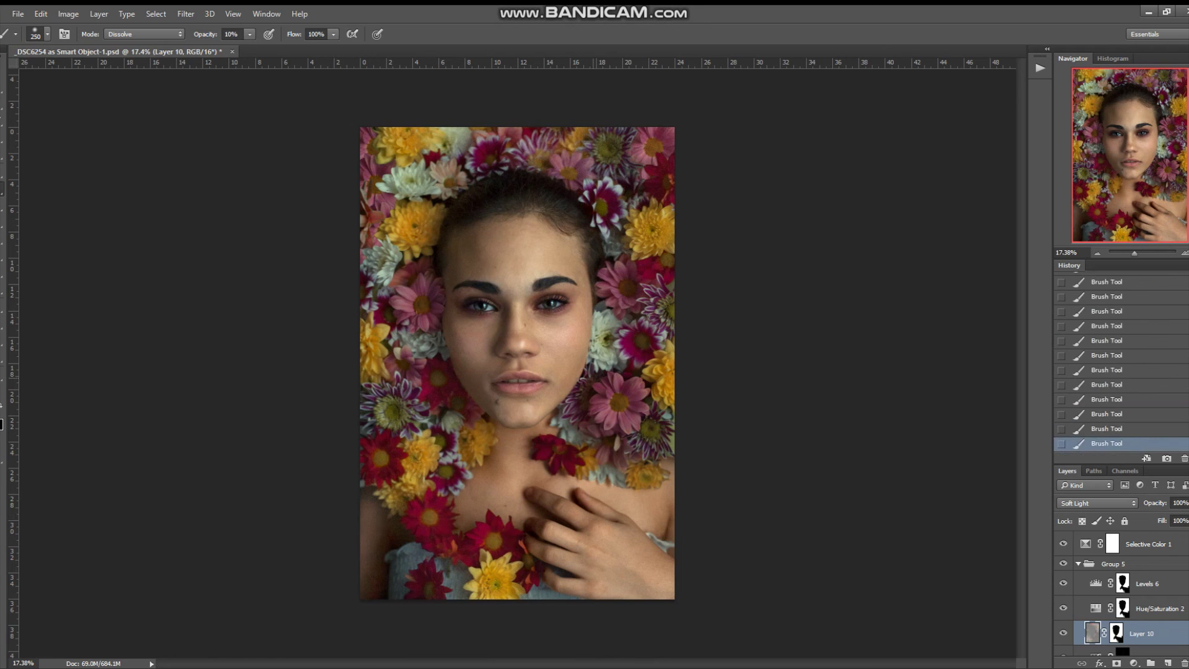
Step: Set Cyan and Magenta to 0 in Selective Color 1 and compare it on and off
double_click(1086, 544)
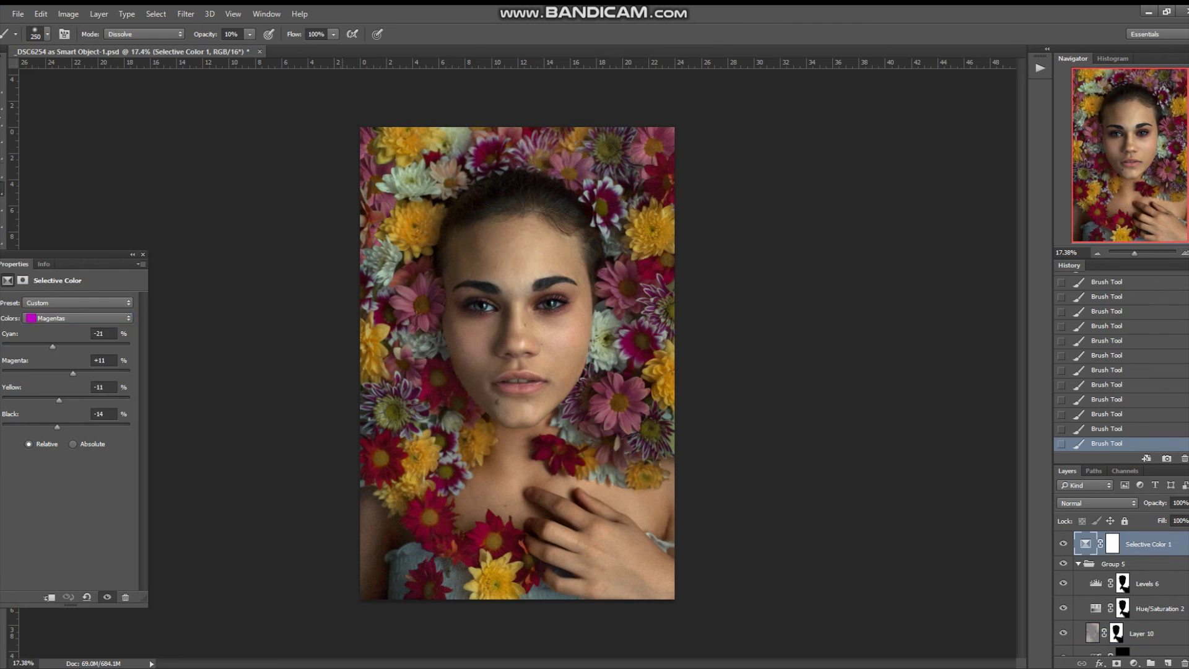
type("0")
key("Tab")
type("0")
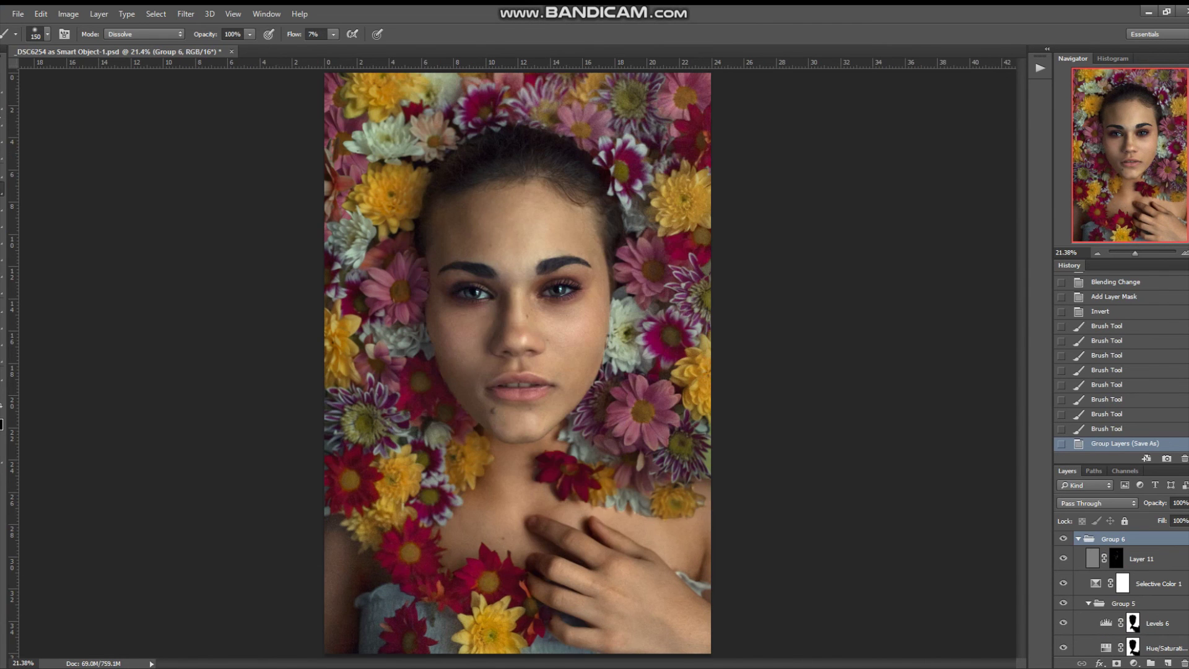
left_click(1063, 558)
left_click(1063, 558)
Step: Toggle Group 6 visibility to compare the image before and after
scroll(528, 232, "up", 5)
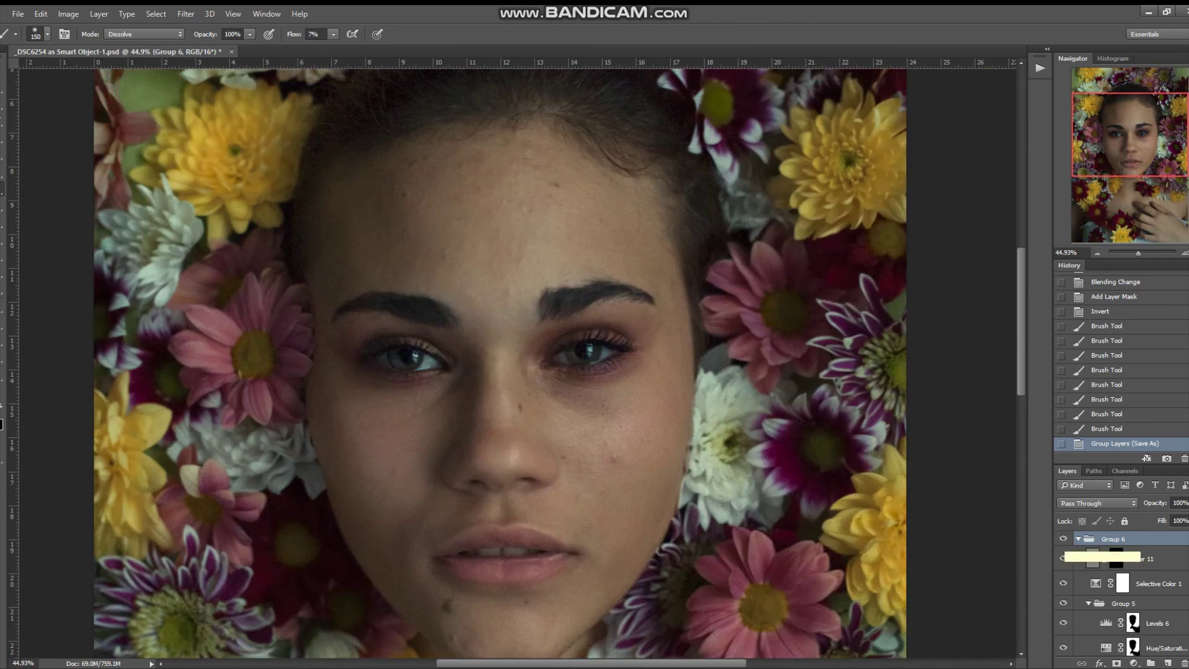
scroll(445, 548, "up", 3)
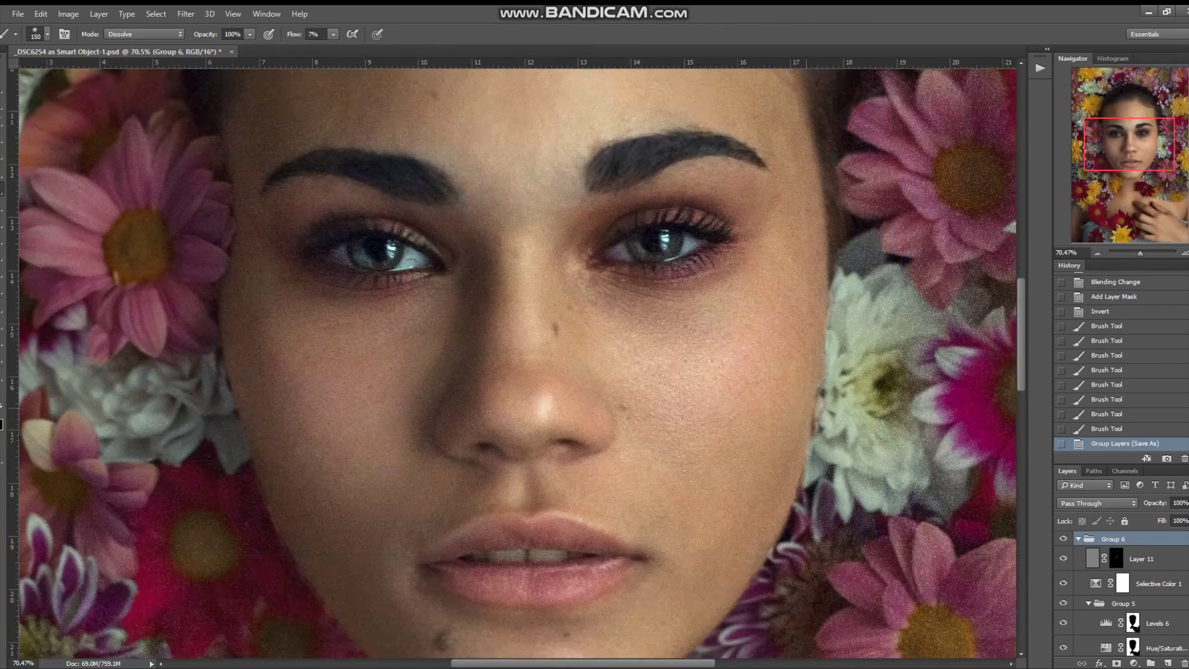
left_click(1064, 538)
left_click(1064, 539)
left_click_drag(1129, 144, 1121, 162)
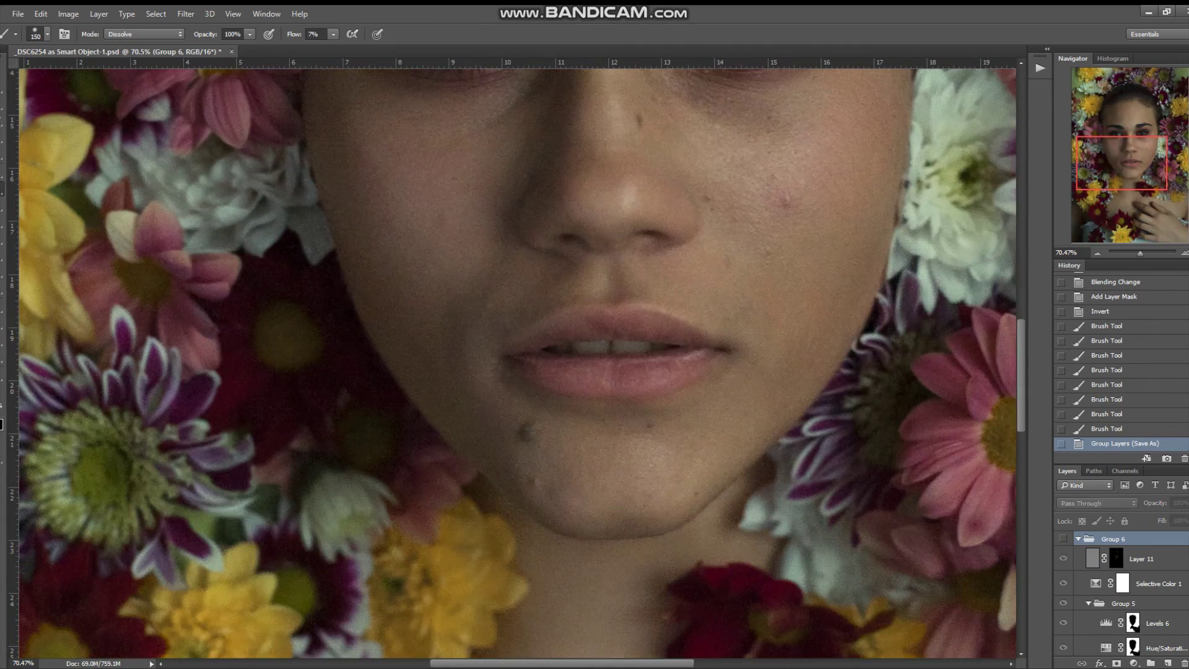